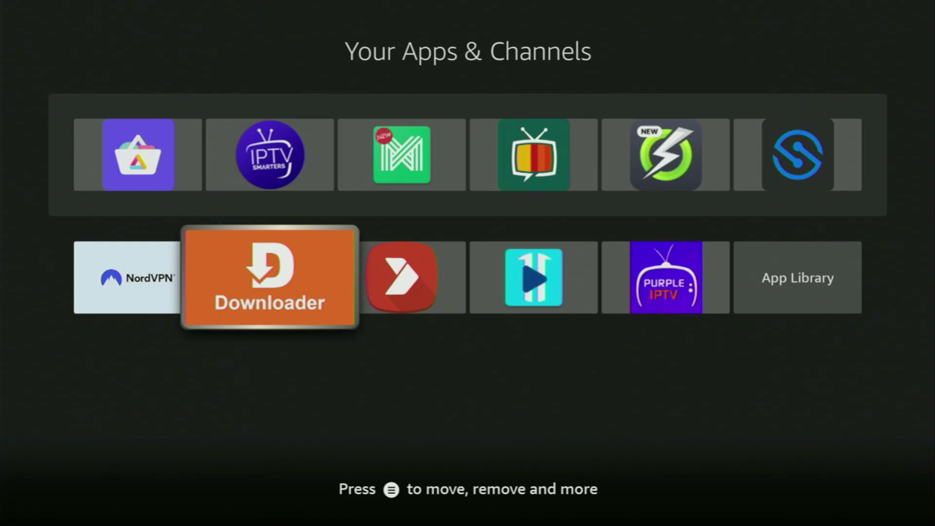
Exit Your Apps & Channels back to the Fire TV Home screen
key(Home)
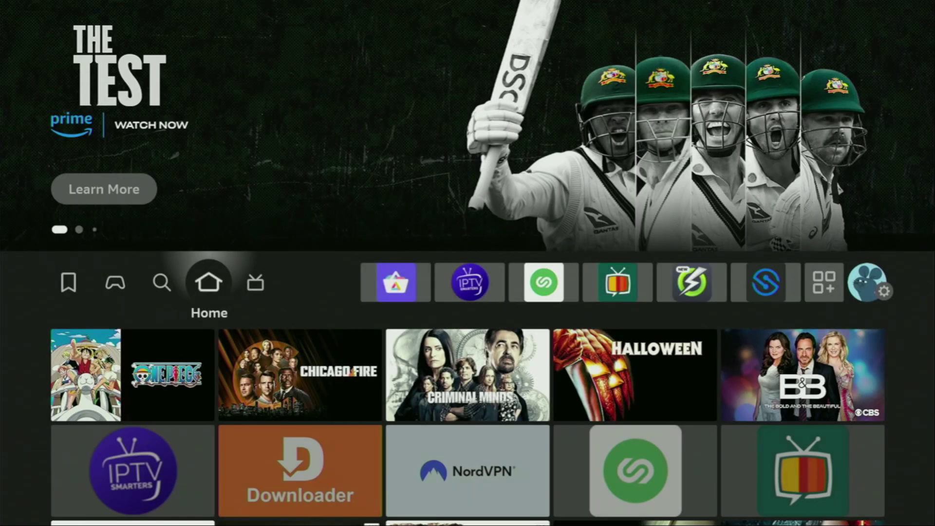
key(Left)
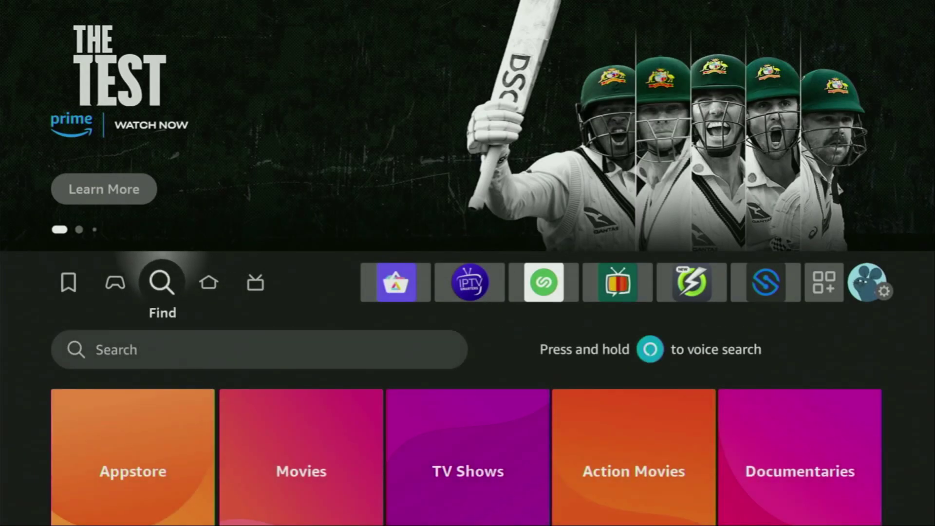
key(Down)
key(Return)
key(Right)
key(Right)
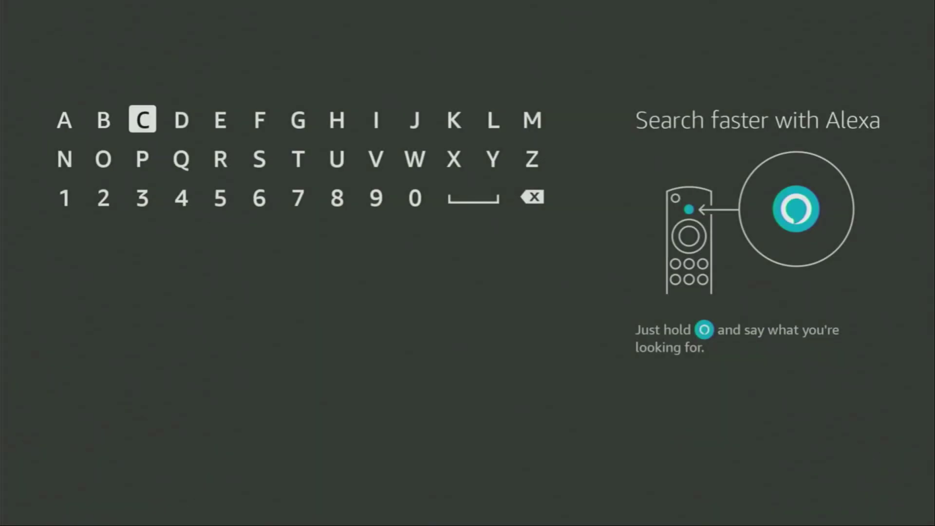
key(Right)
key(Return)
key(Down)
key(Left)
key(Left)
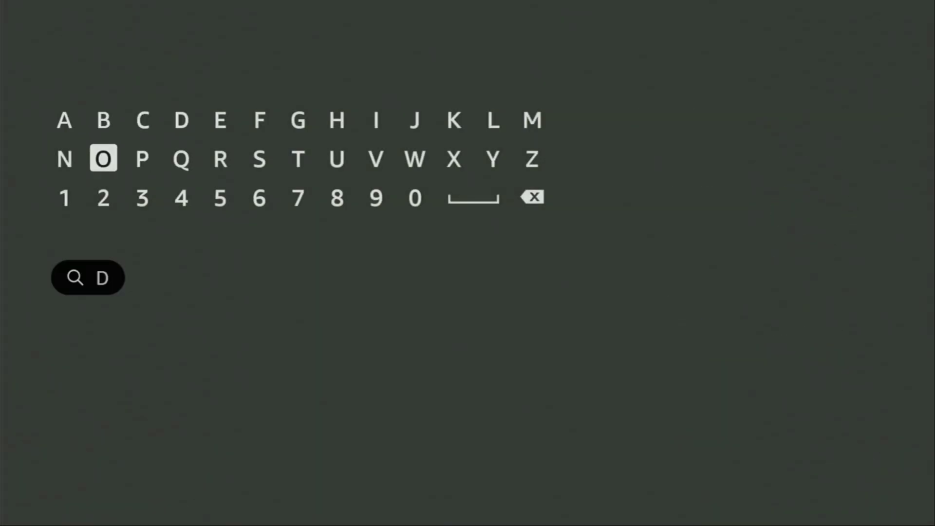
key(Return)
key(Right)
key(Right)
key(Right)
key(Right)
key(Right)
key(Right)
key(Right)
key(Right)
key(Right)
key(Left)
key(Return)
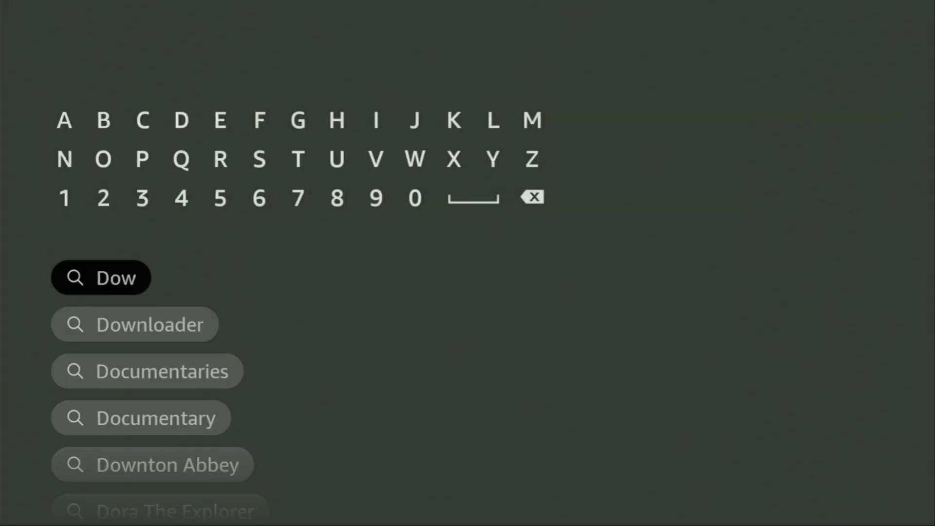
key(Left)
key(Left)
key(Left)
key(Left)
key(Left)
key(Left)
key(Left)
key(Left)
key(Left)
key(Return)
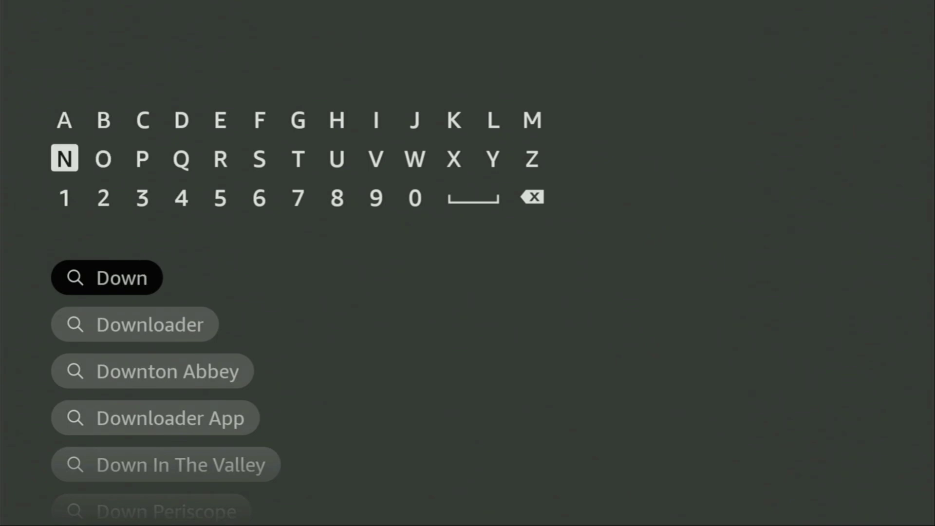
key(Down)
key(Down)
key(Down)
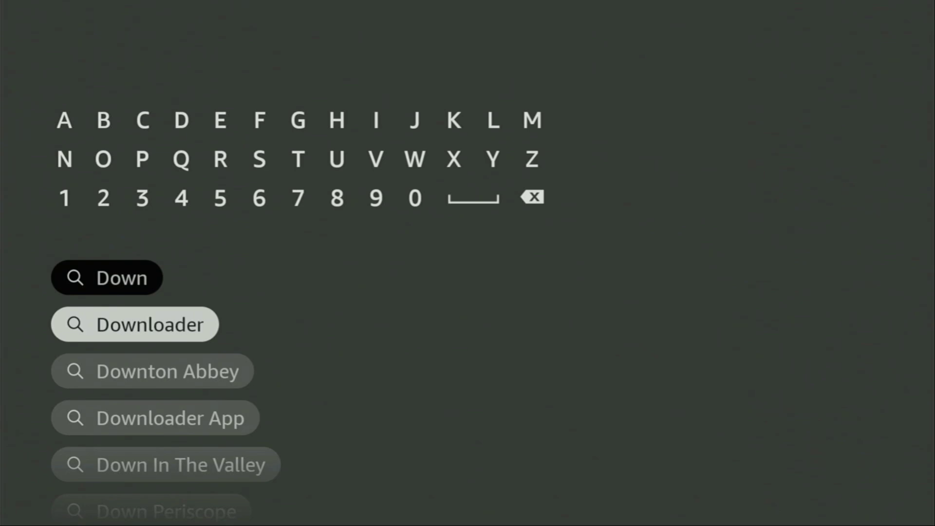
key(Return)
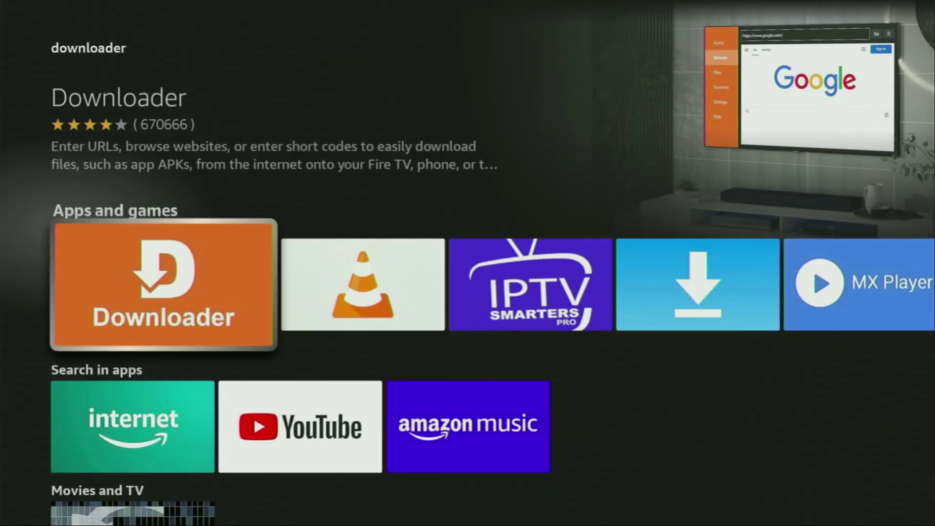
key(Down)
key(Right)
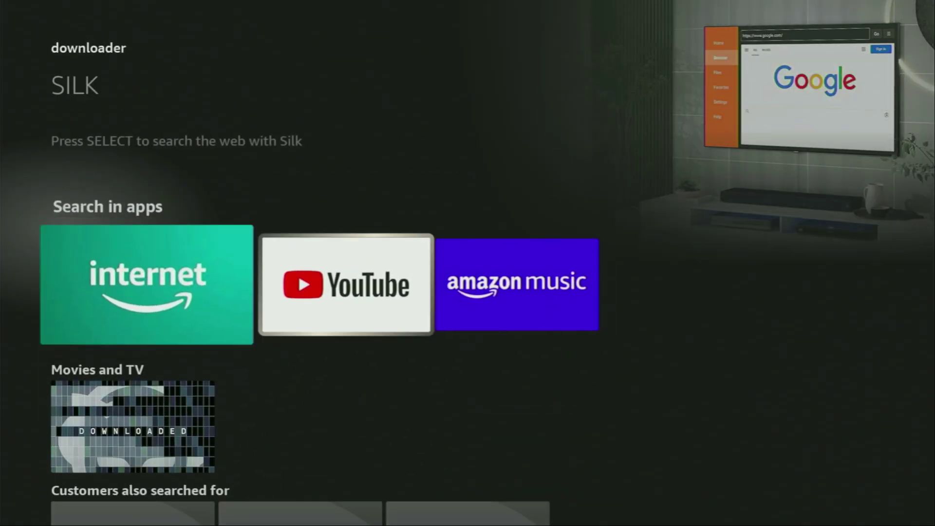
key(Right)
key(Down)
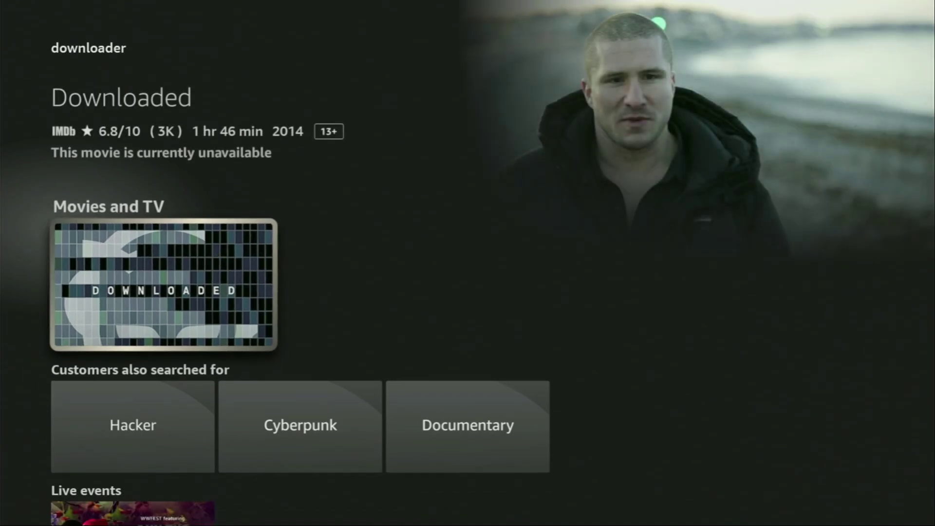
key(Down)
key(Right)
key(Right)
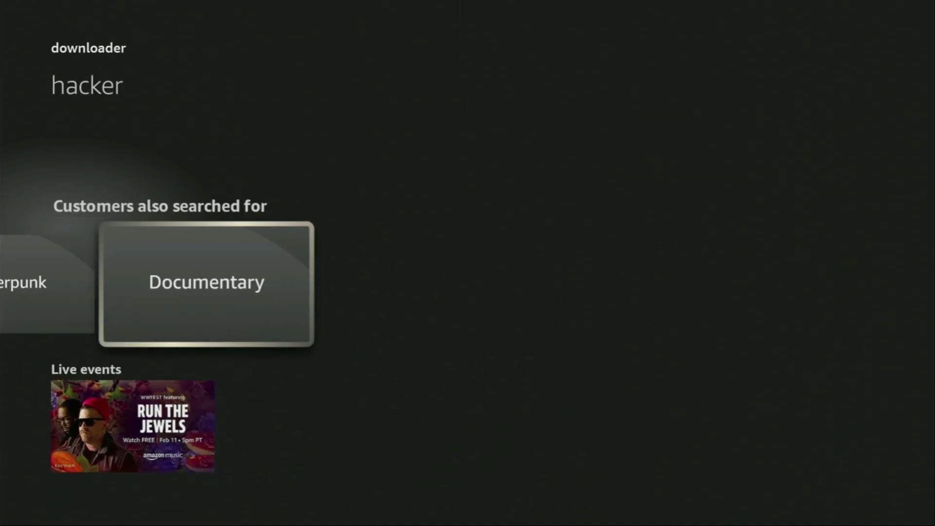
key(Home)
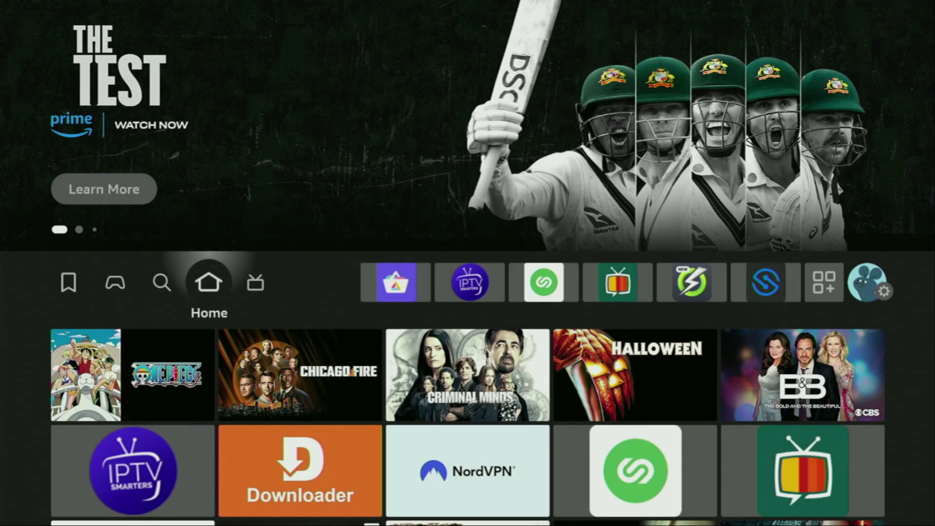
key(Right)
key(Right)
key(Right)
key(Right)
key(Right)
key(Right)
key(Right)
key(Right)
key(Right)
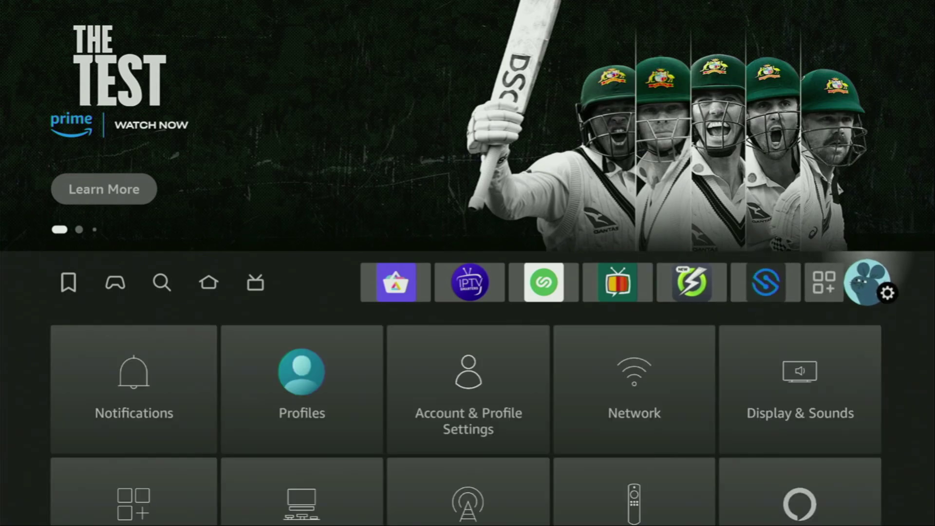
Open Settings > My Fire TV > About to view the Fire TV Stick 4K Max details
key(Down)
key(Down)
key(Down)
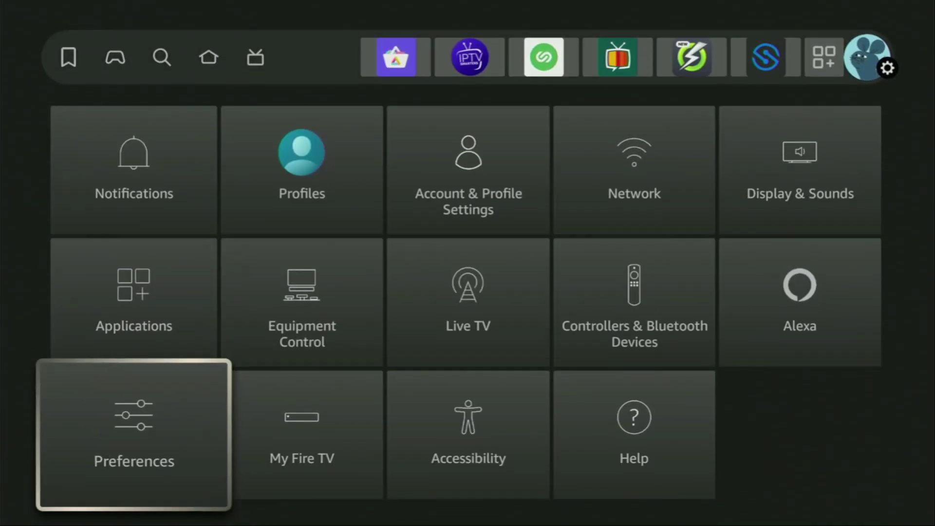
key(Right)
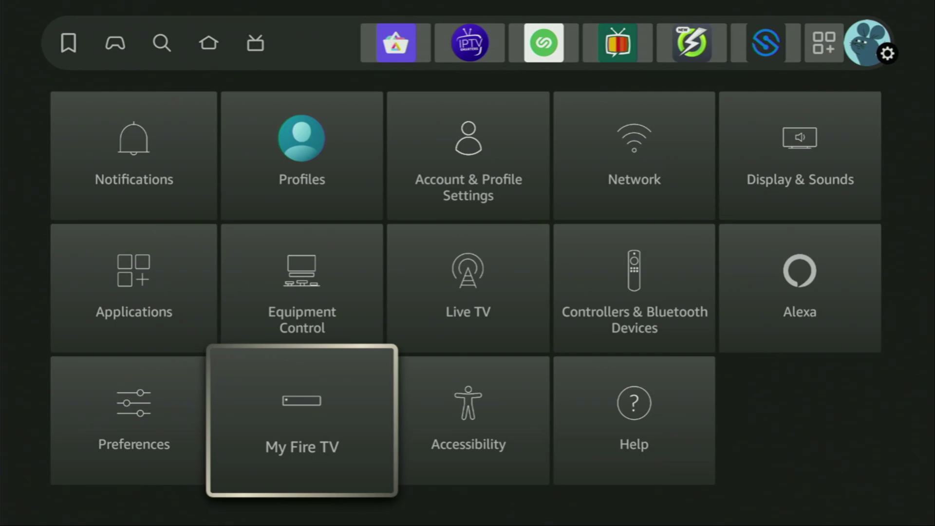
key(Return)
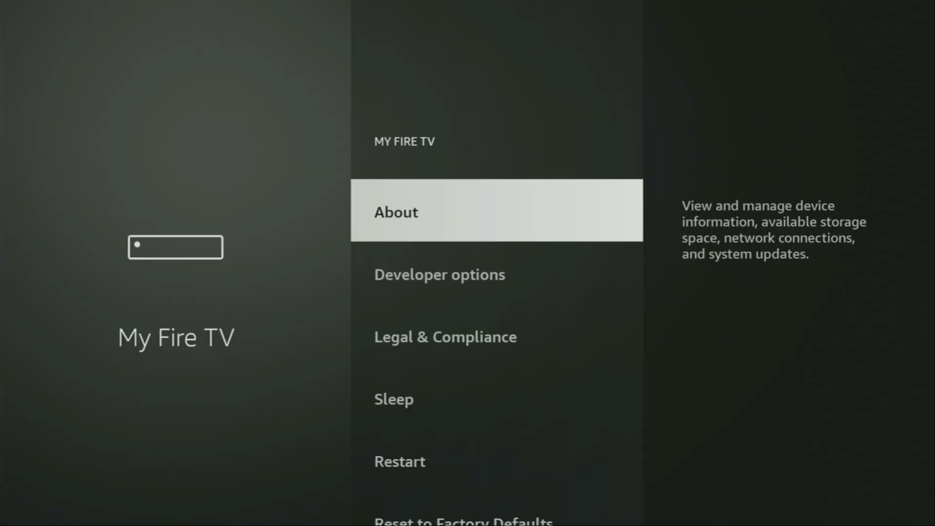
key(Down)
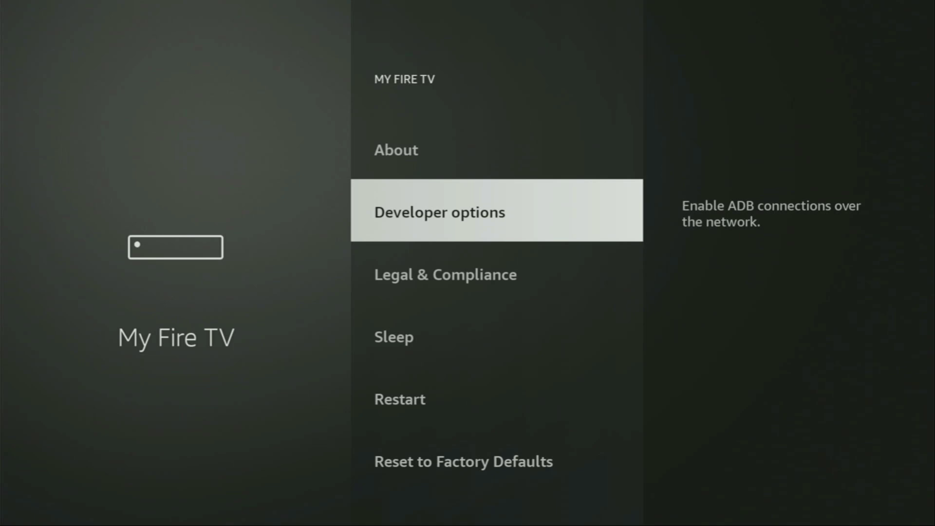
key(Down)
key(Down)
key(Down)
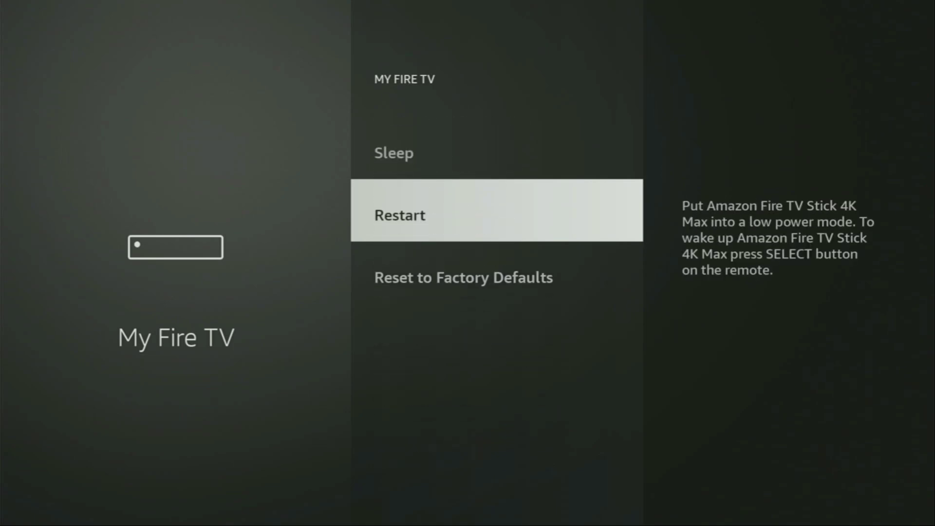
key(Down)
key(Up)
key(Up)
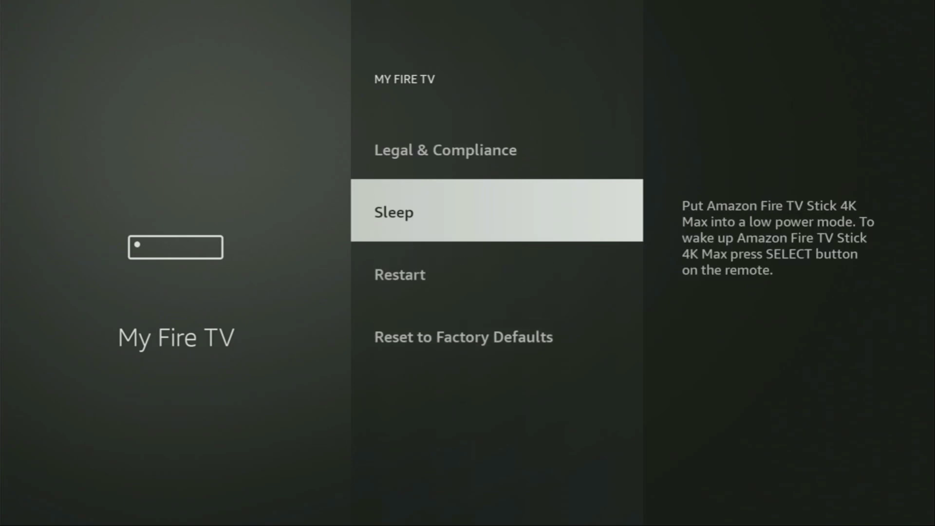
key(Up)
key(Up)
key(Up)
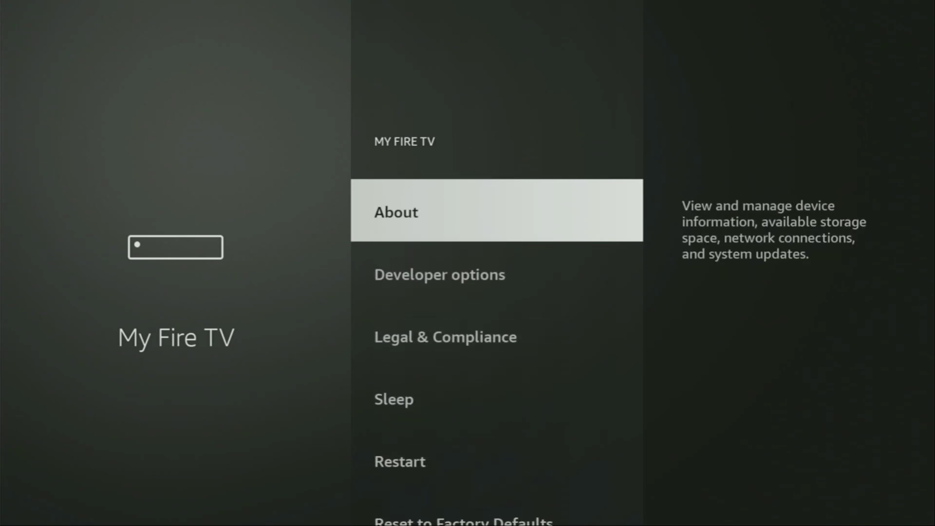
key(Down)
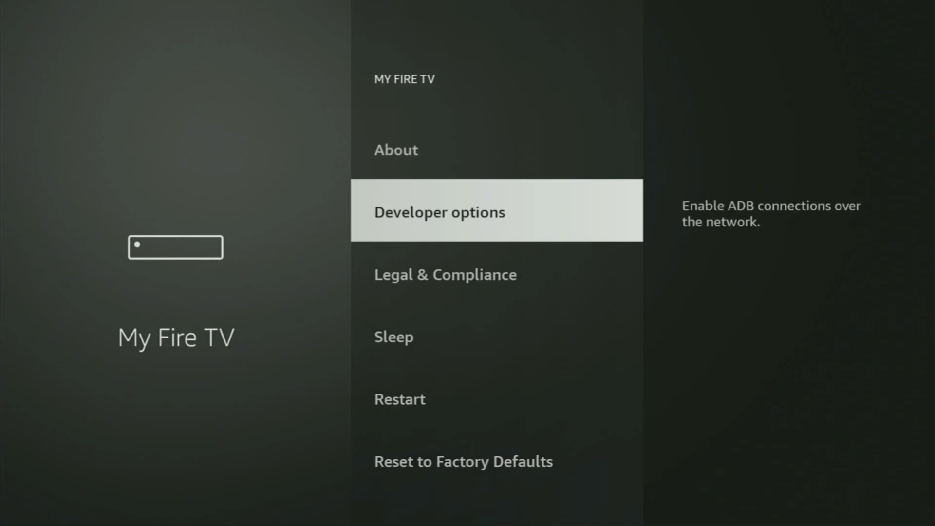
key(Up)
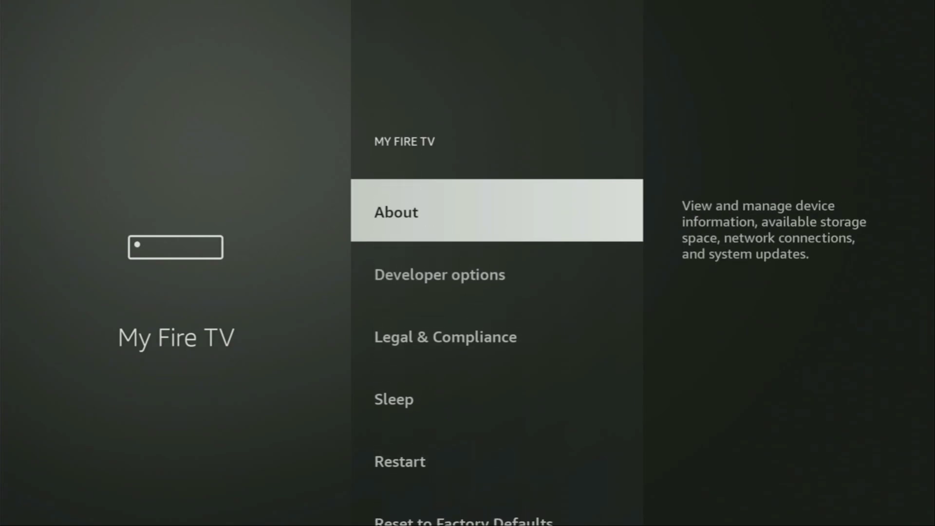
key(Return)
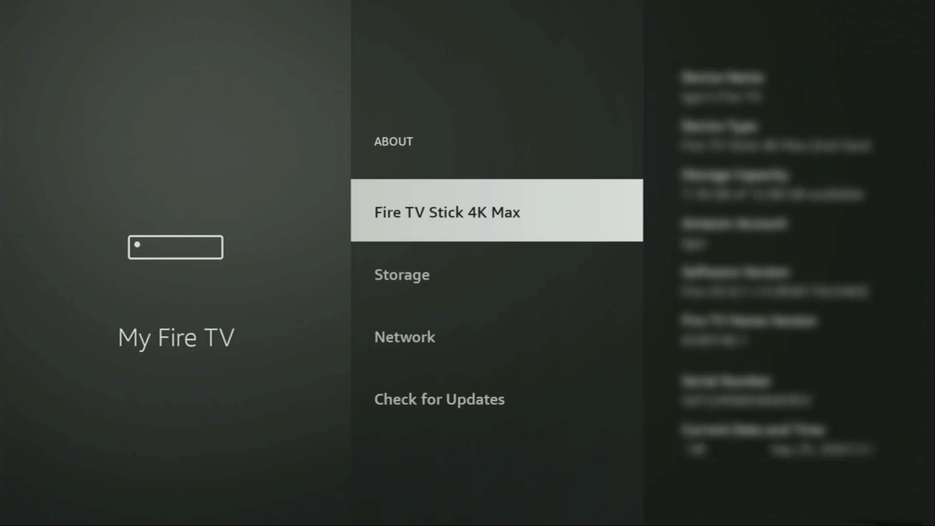
Select Fire TV Stick 4K Max until the 'already a developer' toast shows, check Storage, then return to My Fire TV
key(Return)
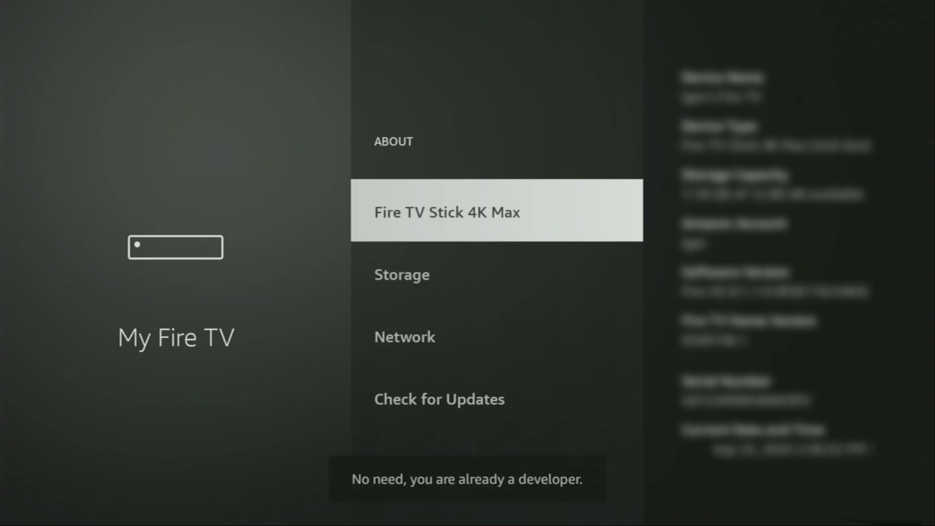
key(Return)
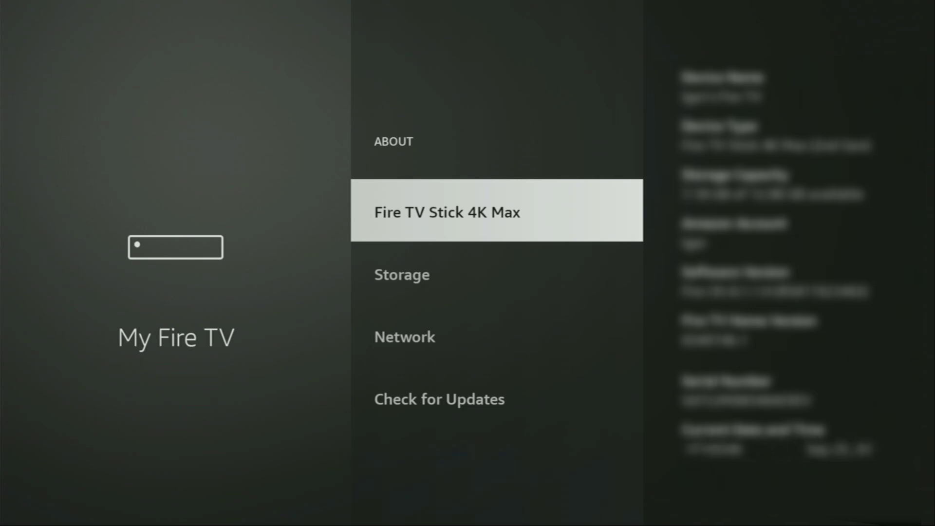
key(Down)
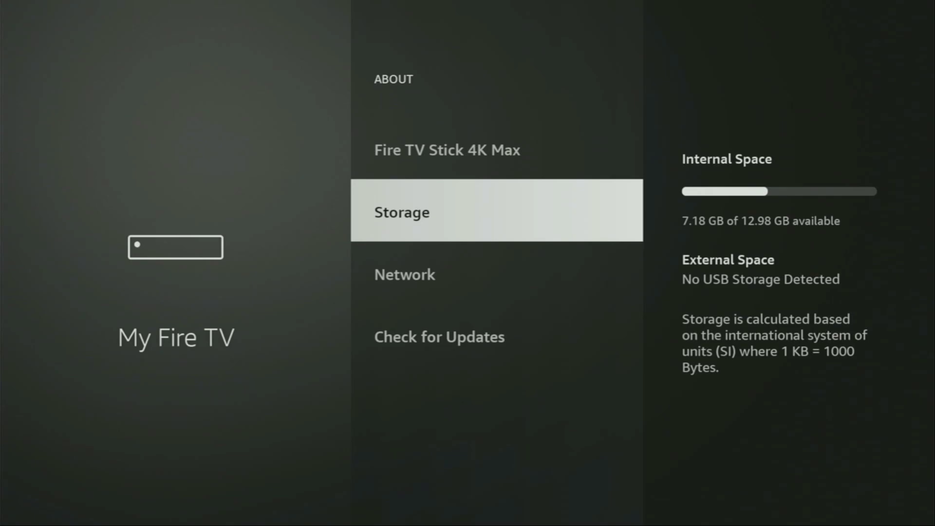
key(Escape)
key(Down)
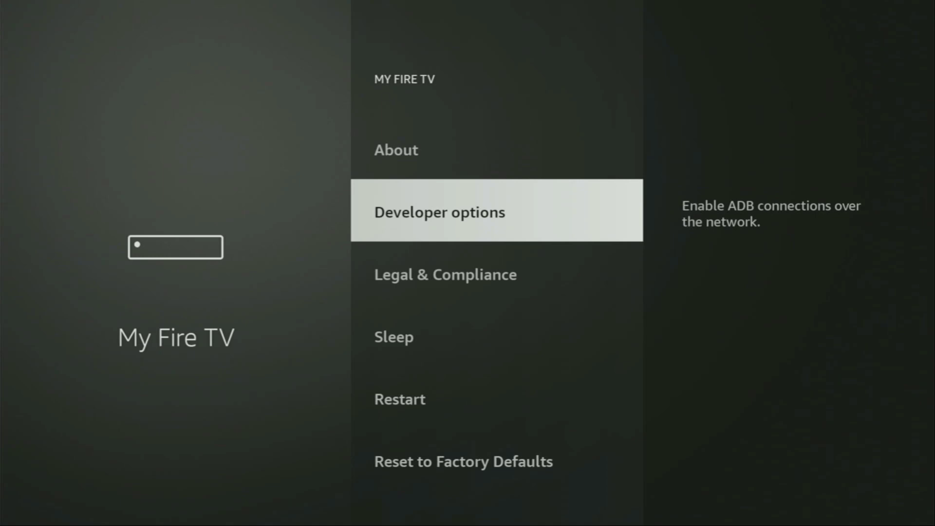
Turn Downloader ON under Developer options > Install unknown apps and review the app list
key(Return)
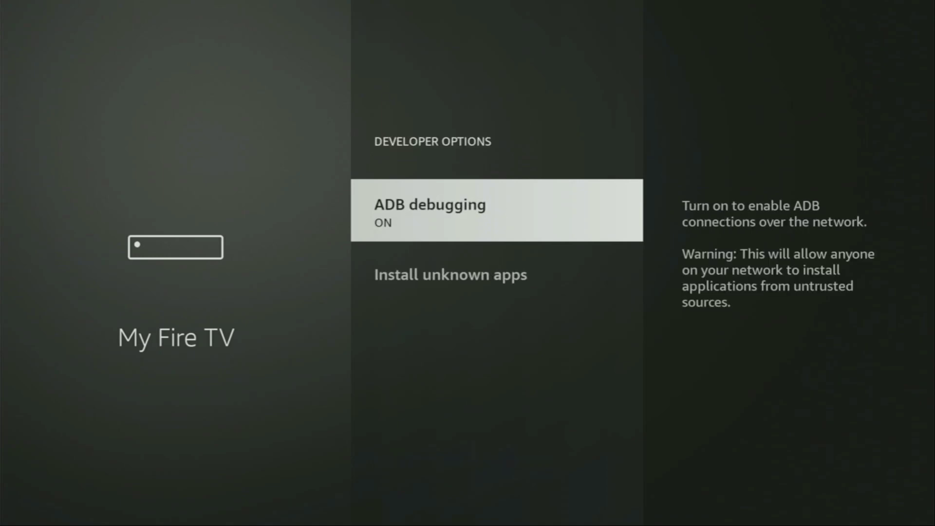
key(Down)
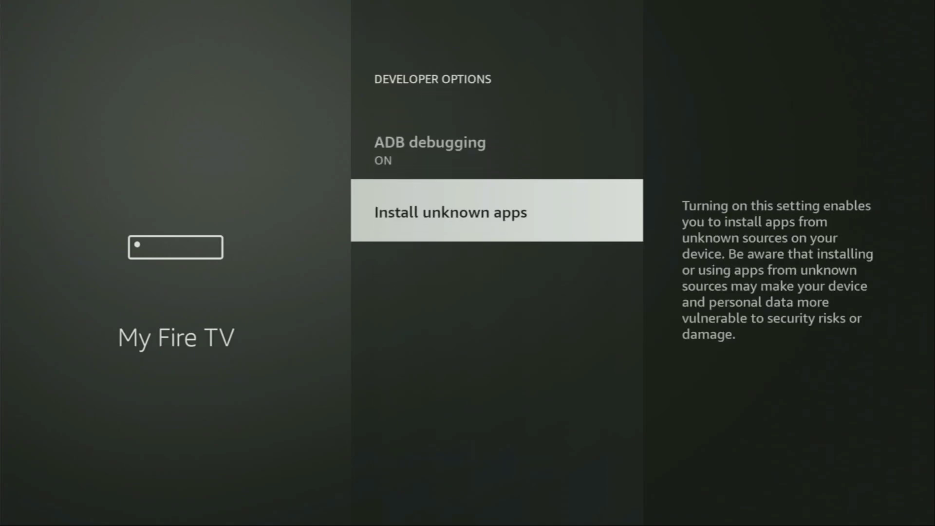
key(Return)
key(Down)
key(Down)
key(Down)
key(Down)
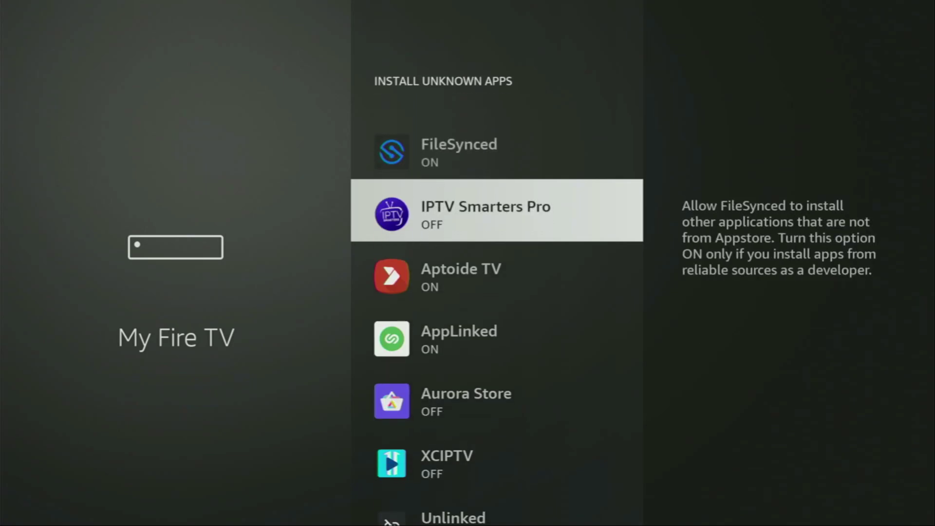
key(Down)
key(Down)
key(Down)
key(Down)
key(Down)
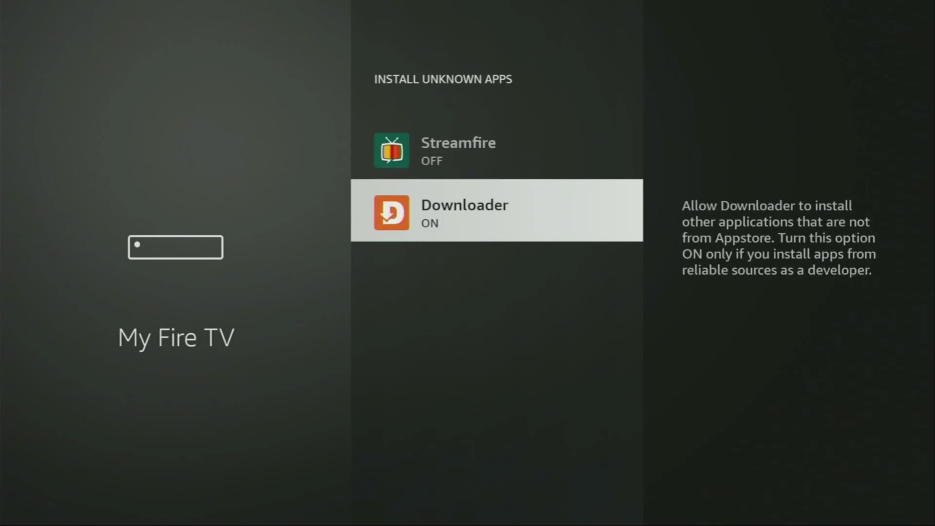
key(Return)
key(Return)
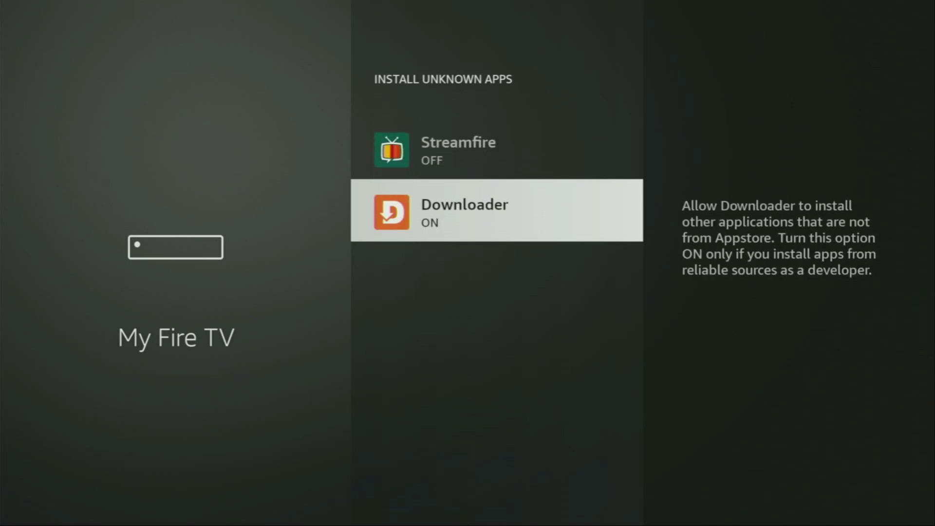
key(Up)
key(Up)
key(Up)
key(Up)
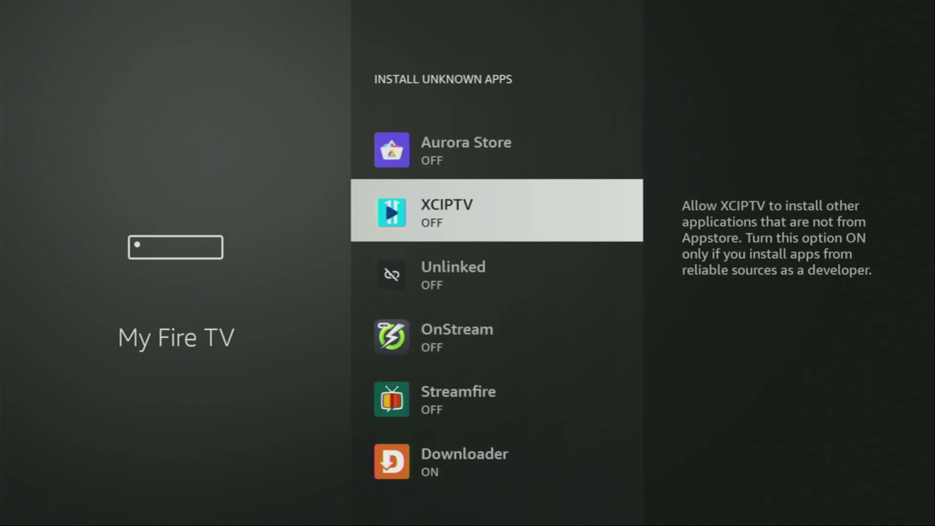
key(Up)
key(Up)
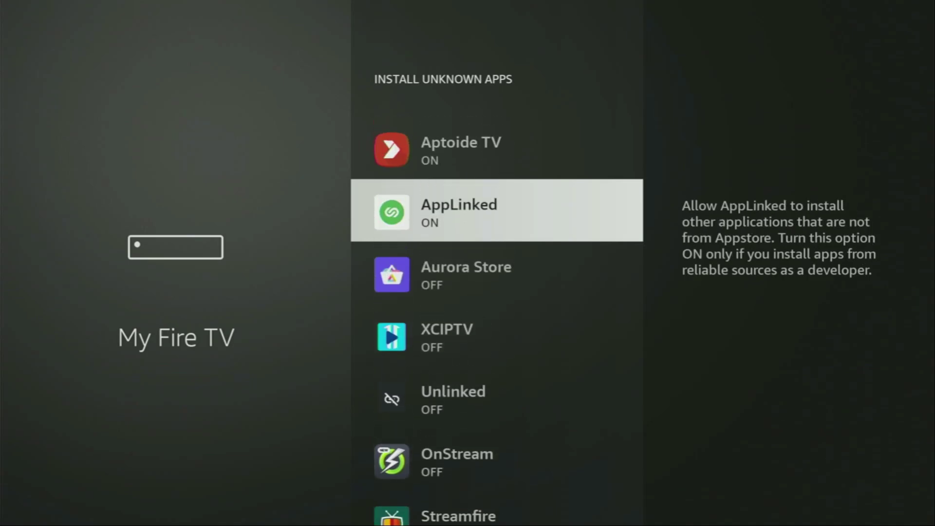
key(Up)
key(Up)
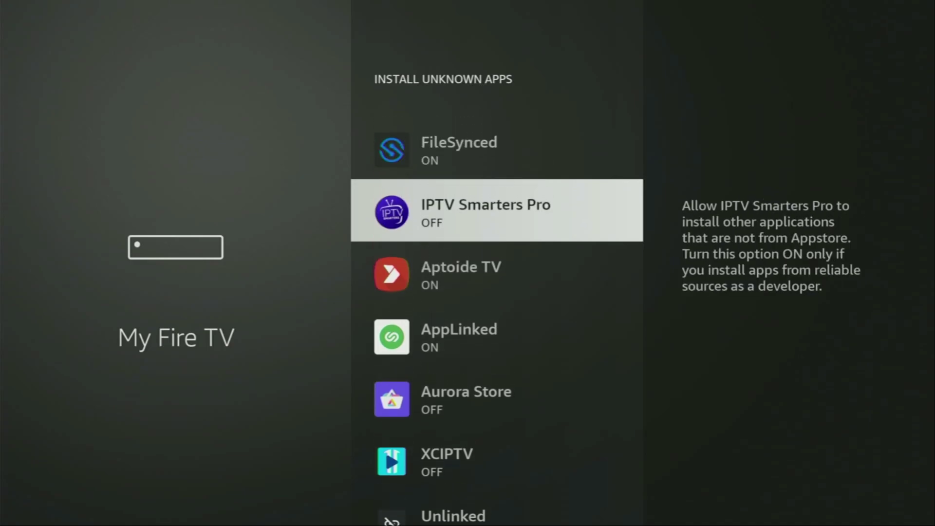
key(Up)
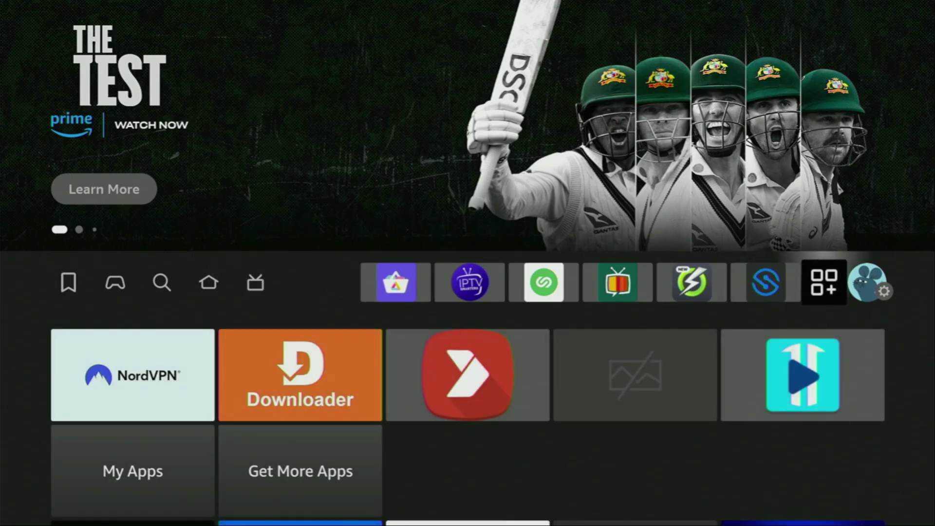
Launch NordVPN from Your Apps & Channels
key(Return)
key(Down)
key(Right)
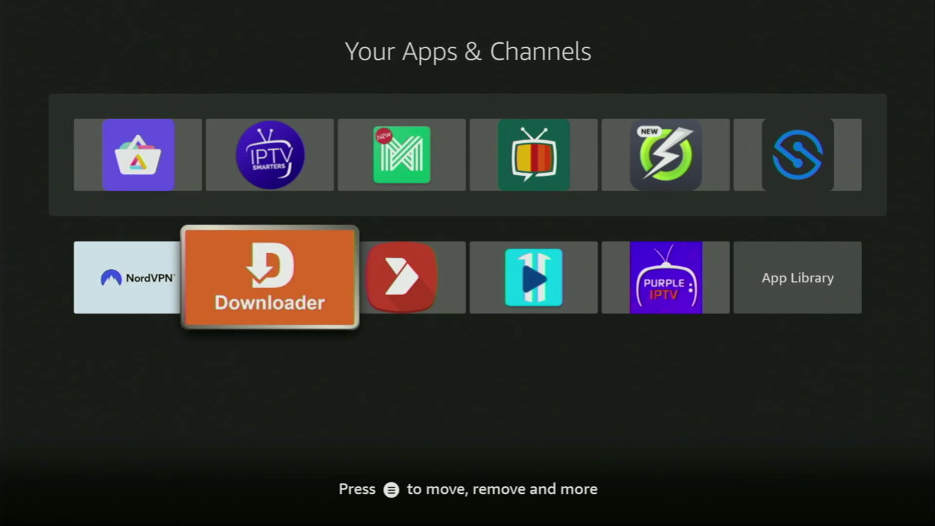
key(Left)
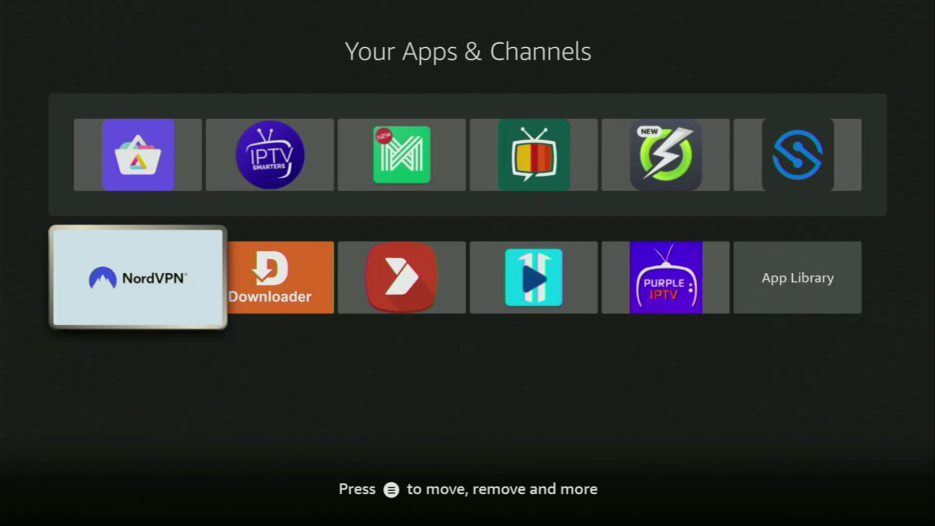
key(Return)
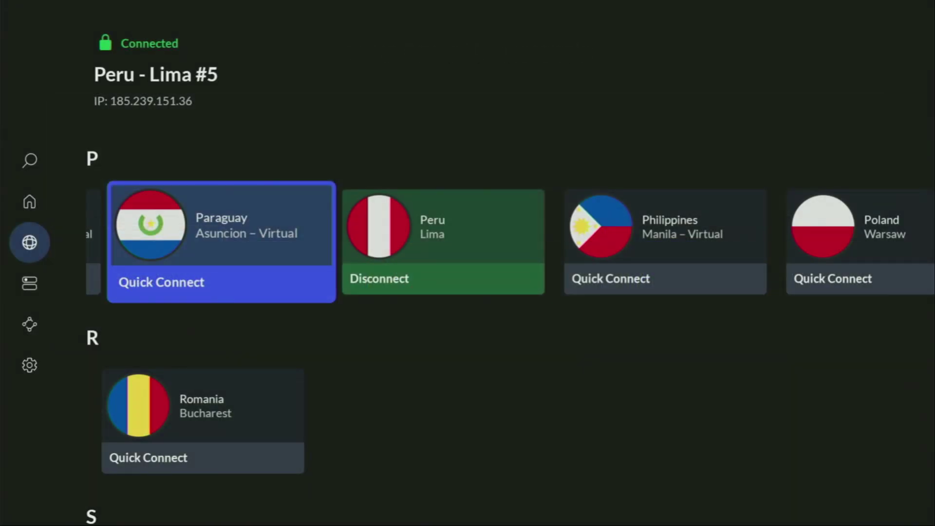
Navigate NordVPN's sidebar and home page to open the full Countries list
key(Right)
key(Right)
key(Right)
key(Right)
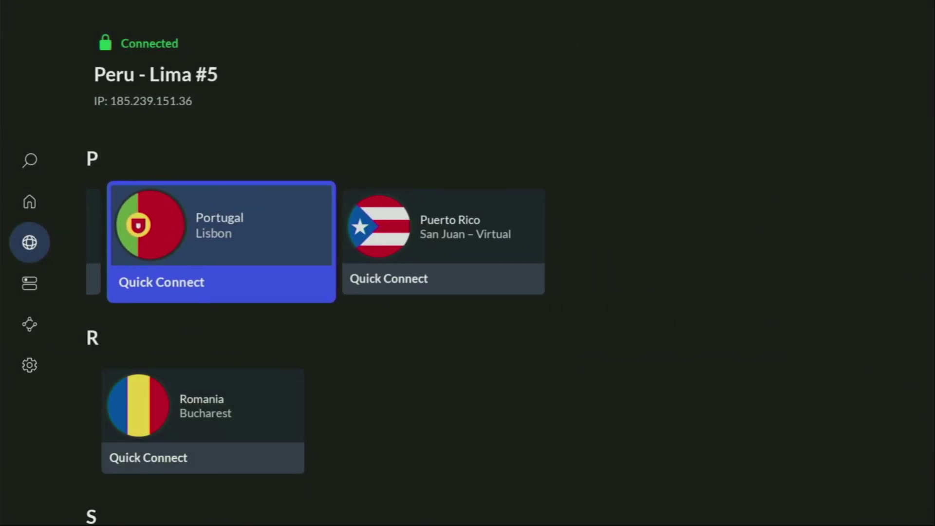
key(Up)
key(Left)
key(Left)
key(Left)
key(Left)
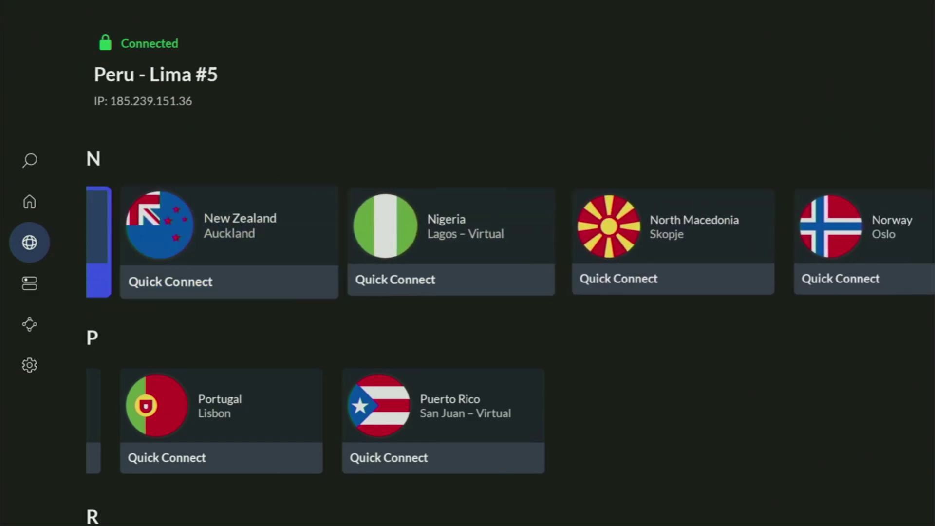
key(Left)
key(Left)
key(Up)
key(Down)
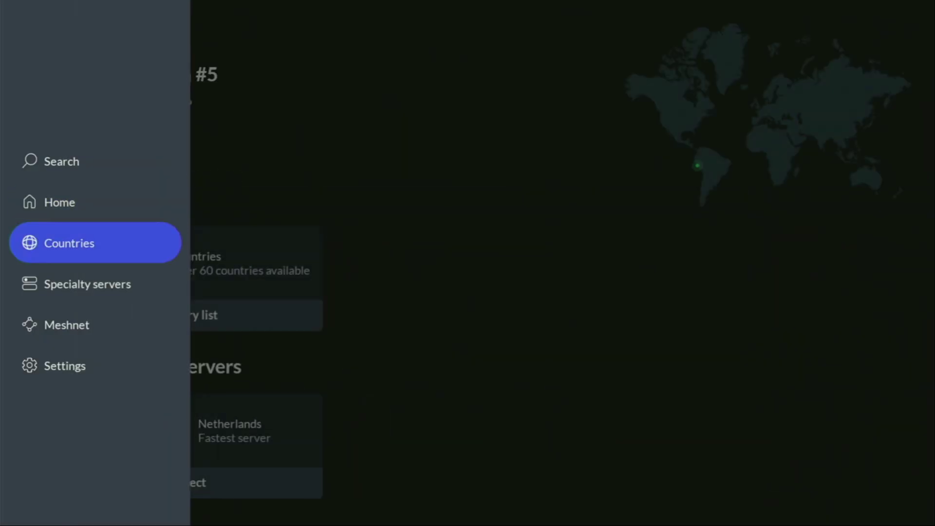
key(Up)
key(Return)
key(Left)
key(Down)
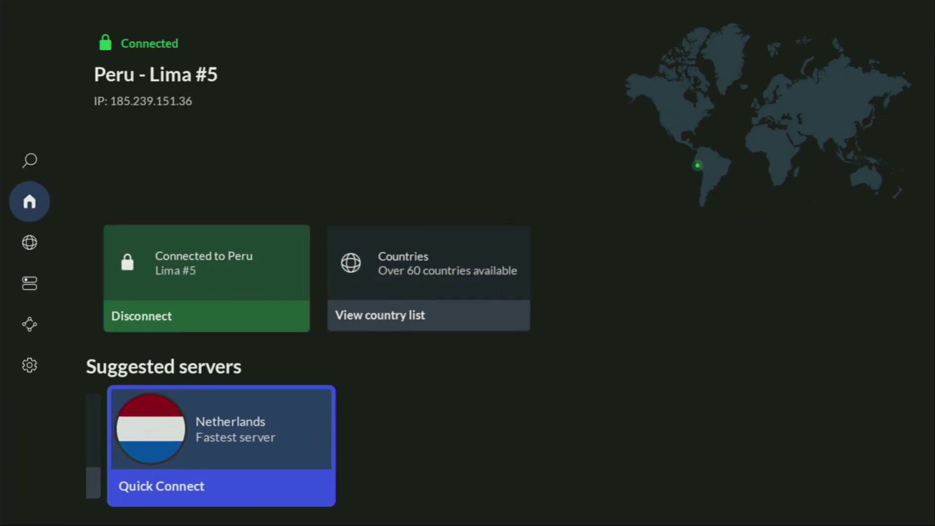
key(Up)
key(Right)
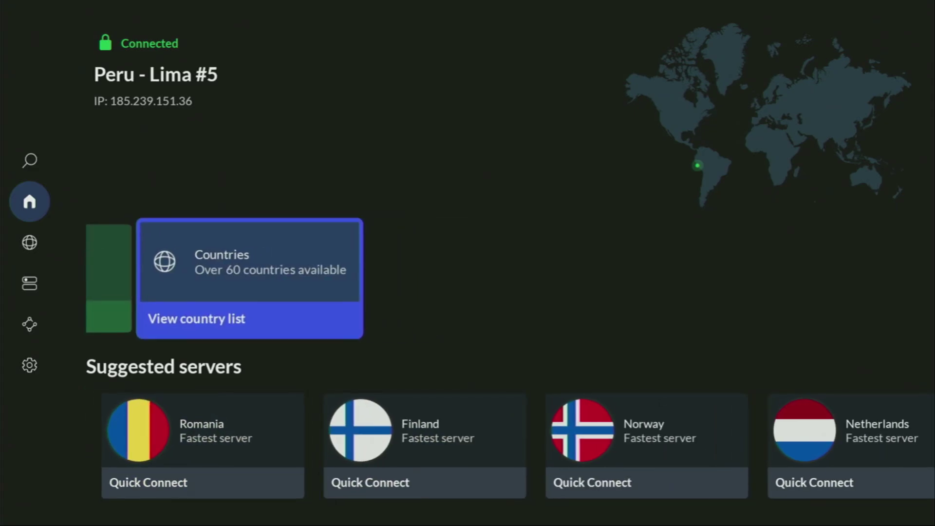
key(Return)
Connect the VPN to United Kingdom from the Popular countries row
key(Down)
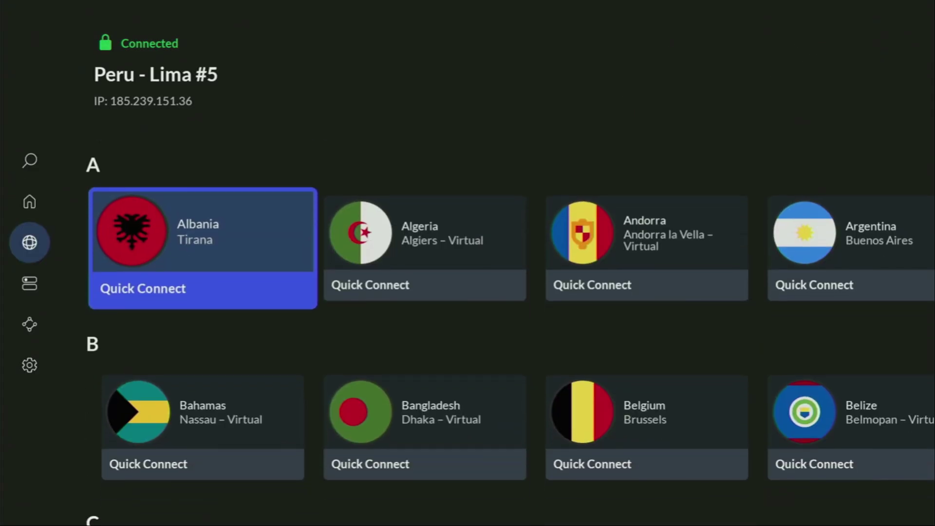
key(Down)
key(Down)
key(Down)
key(Down)
key(Down)
key(Down)
key(Down)
key(Right)
key(Right)
key(Right)
key(Right)
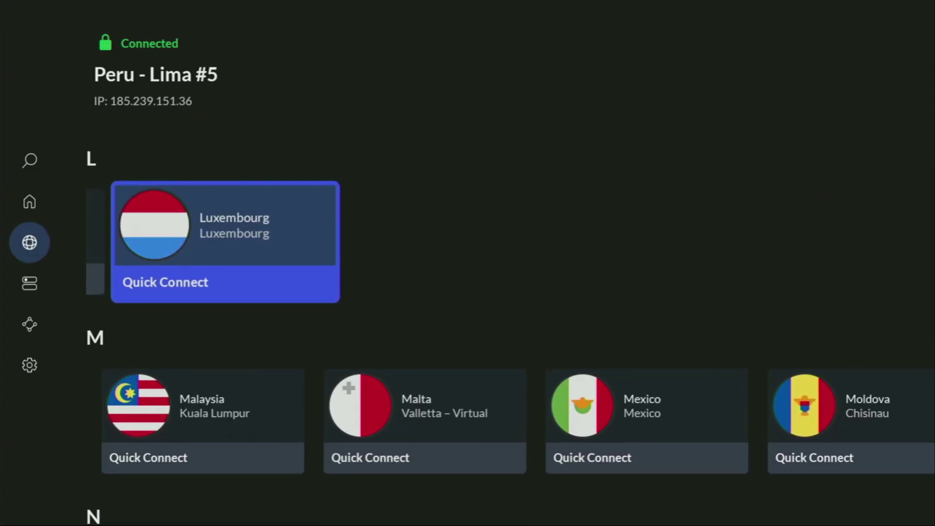
key(Down)
key(Down)
key(Down)
key(Down)
key(Down)
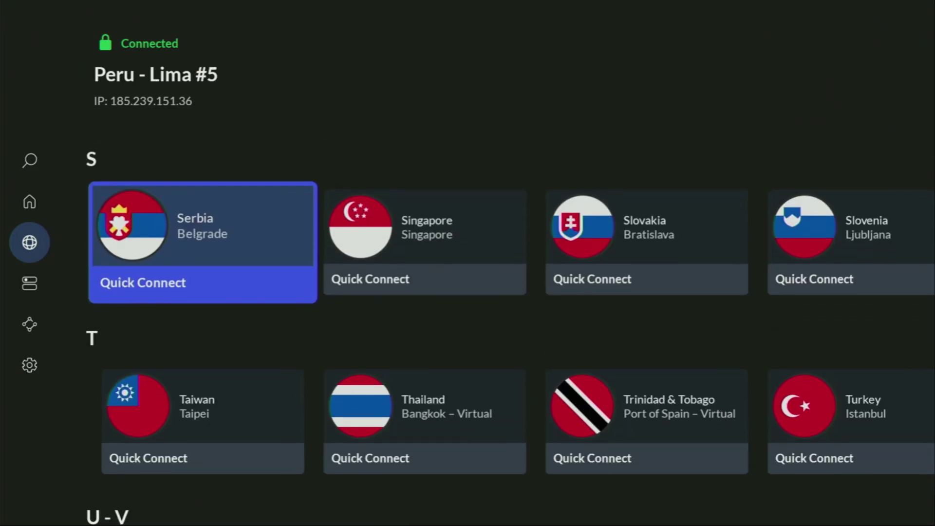
key(Right)
key(Right)
key(Right)
key(Right)
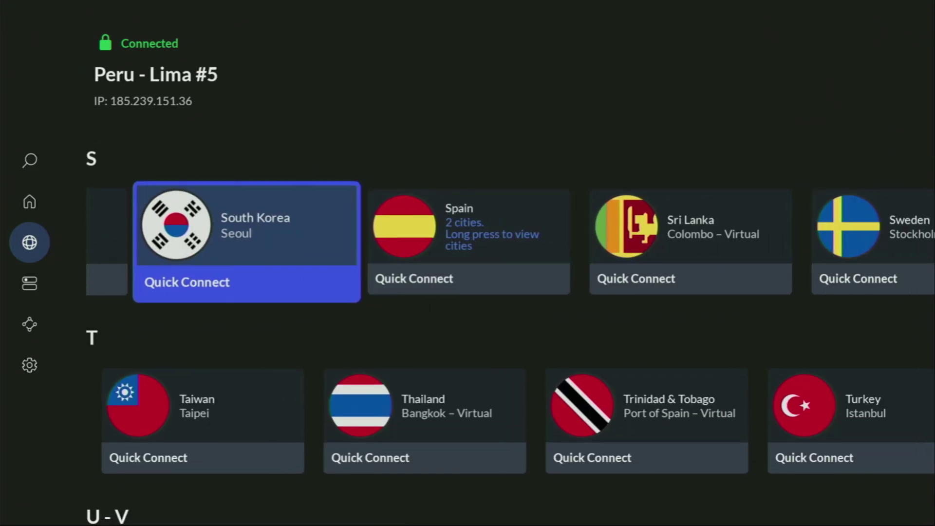
key(Right)
key(Right)
key(Right)
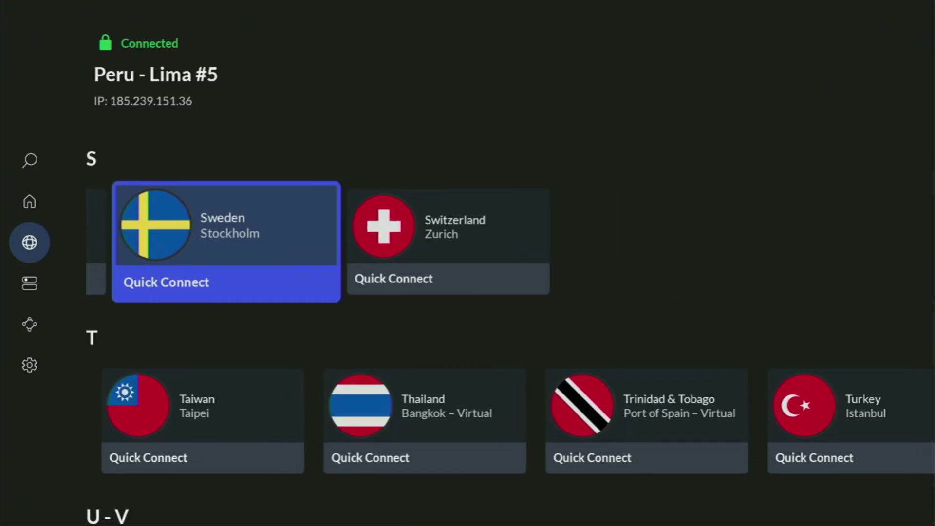
key(Down)
key(Left)
key(Right)
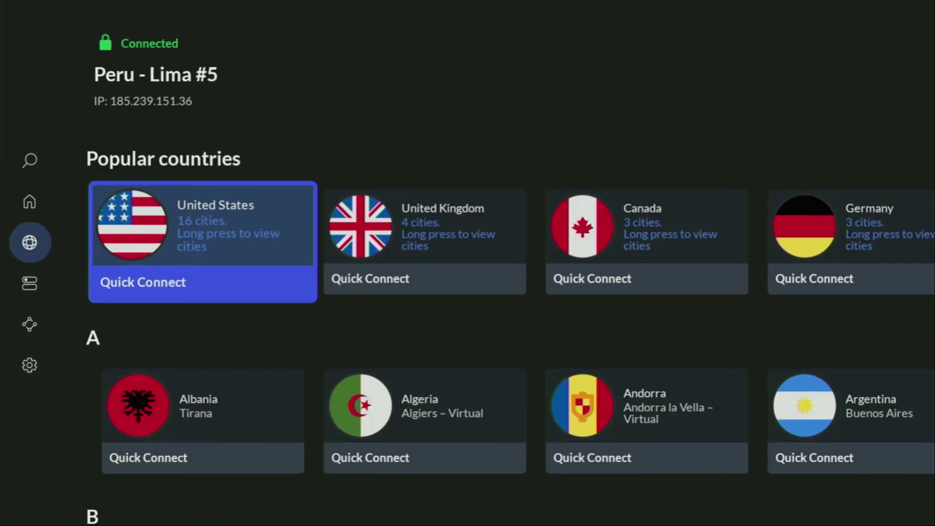
key(Right)
key(Return)
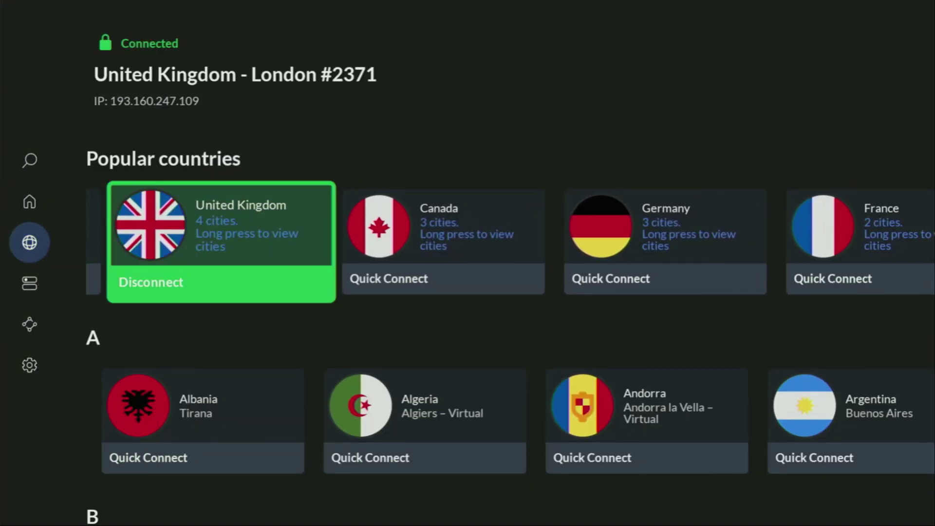
key(Right)
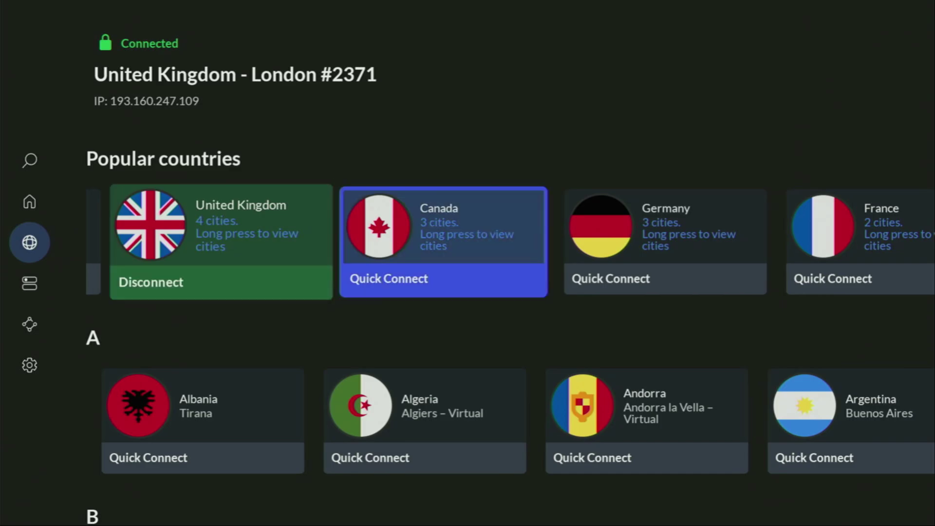
key(Right)
key(Right)
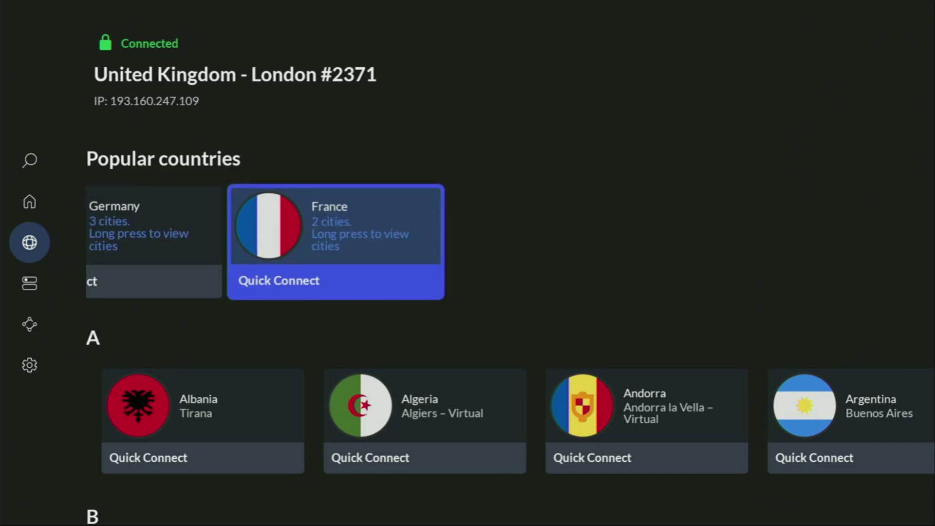
key(Left)
key(Left)
key(Left)
key(Left)
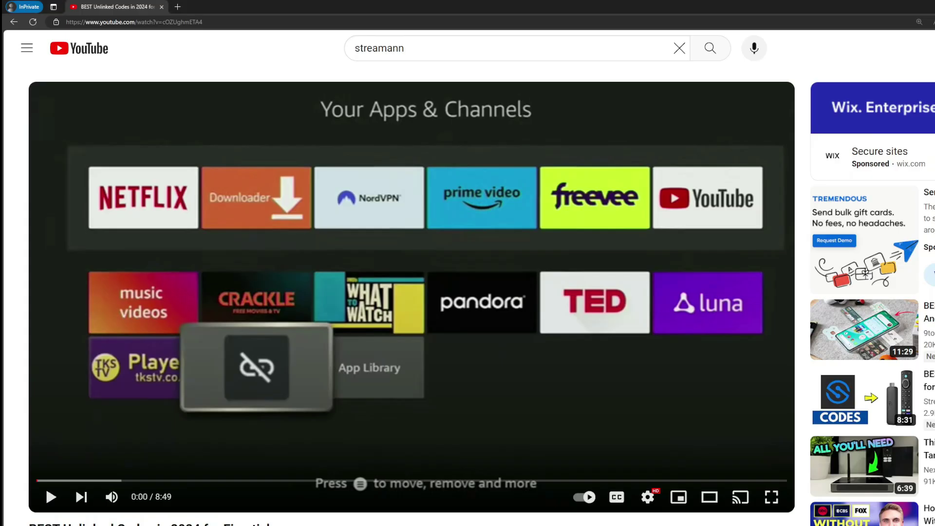
scroll(335, 430, down, 7)
click(281, 299)
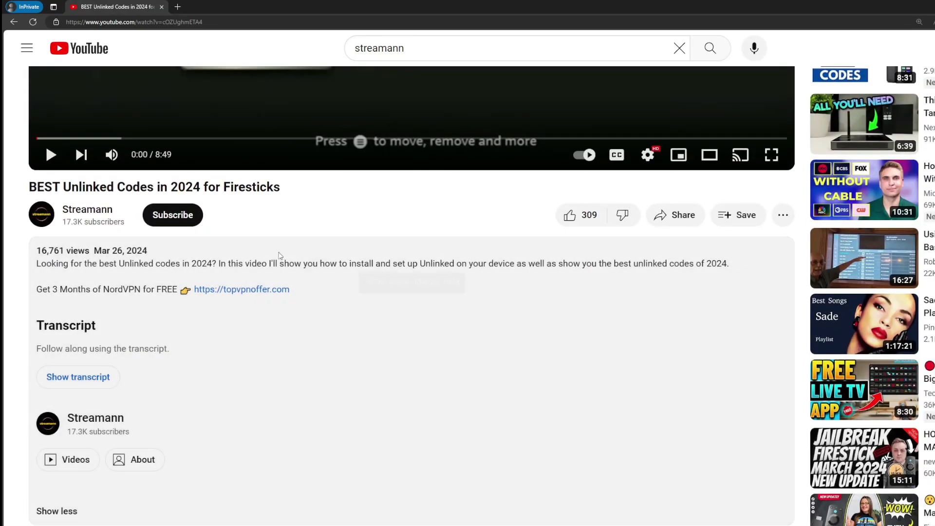
scroll(226, 301, down, 5)
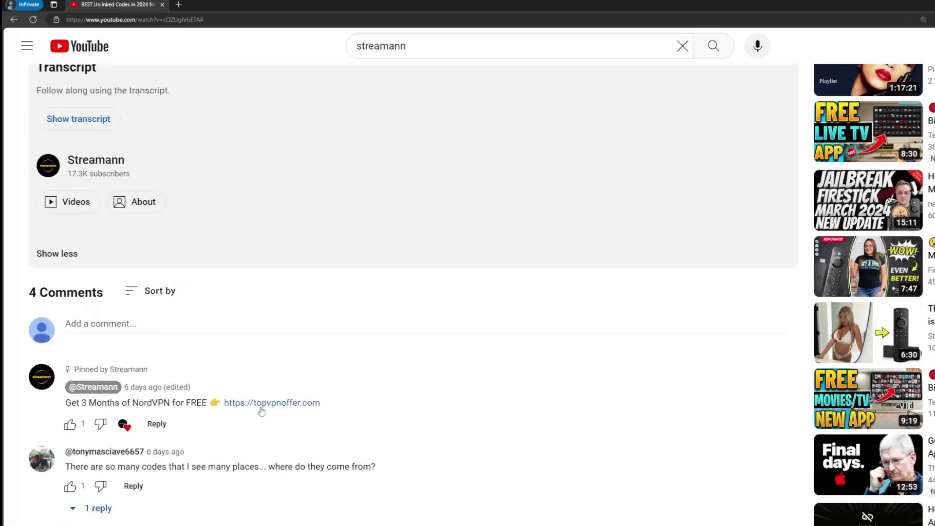
drag(320, 400, 223, 401)
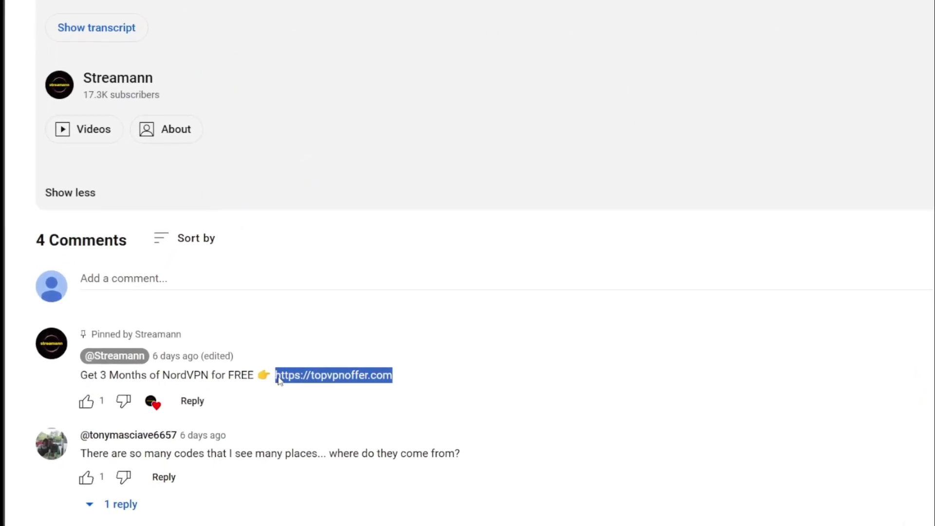
click(336, 384)
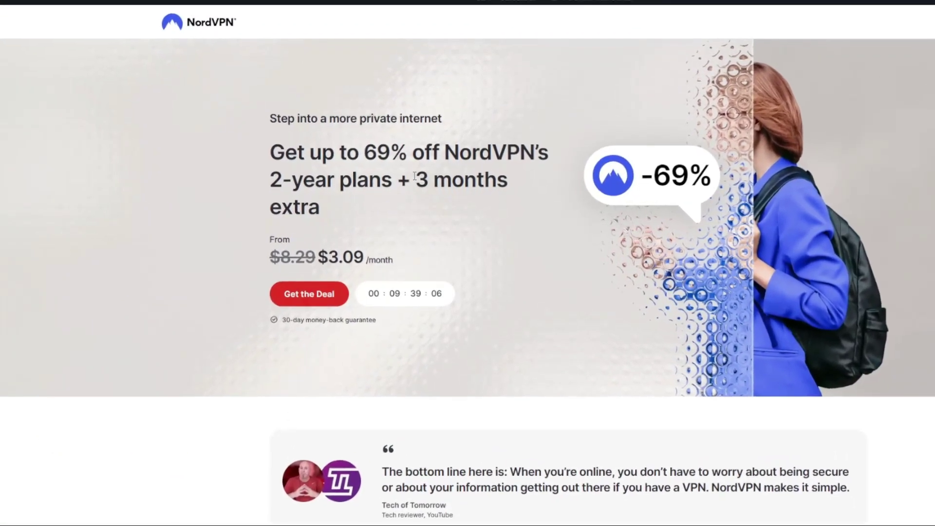
Highlight '3 months extra' in the NordVPN offer headline
drag(418, 181, 509, 198)
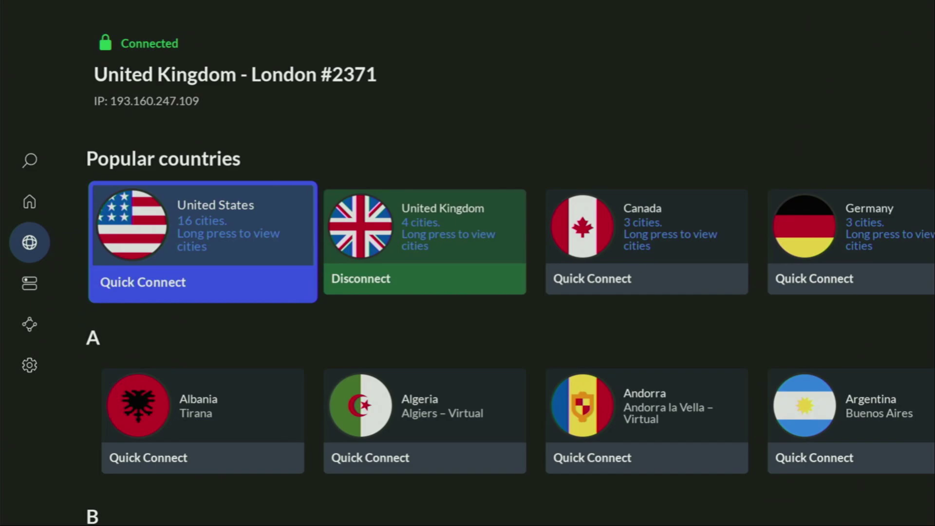
Go Home and launch Downloader from Your Apps & Channels
key(Home)
key(Right)
key(Right)
key(Right)
key(Right)
key(Right)
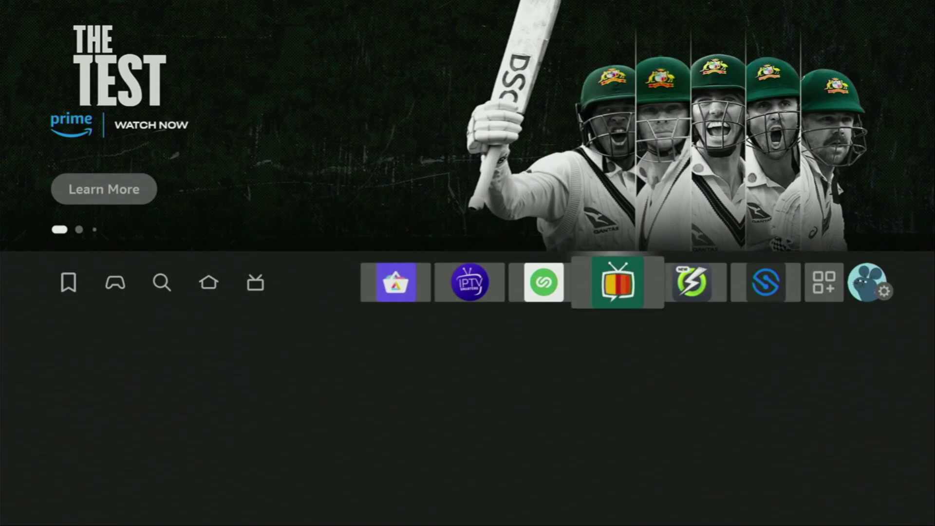
key(Right)
key(Right)
key(Right)
key(Return)
key(Down)
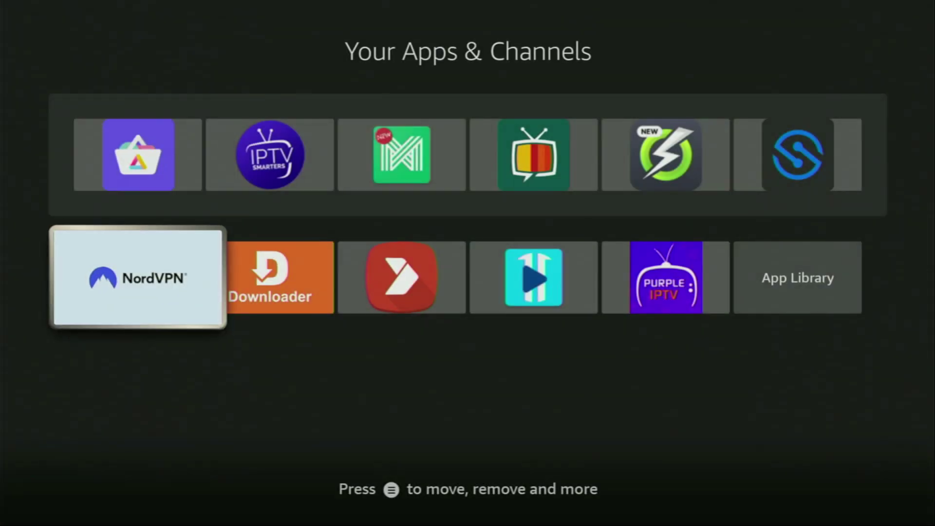
key(Right)
key(Return)
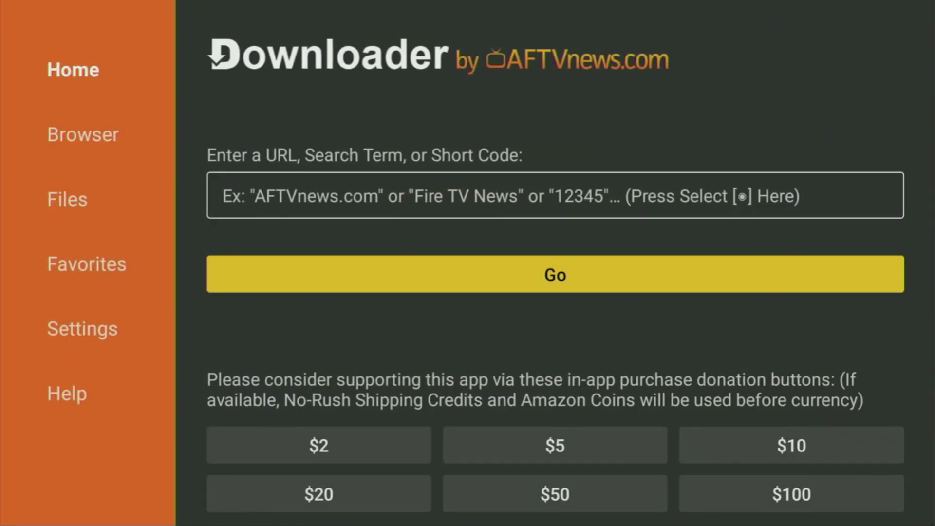
Select the URL field on Downloader's Home page to bring up the keyboard
key(Left)
key(Up)
key(Up)
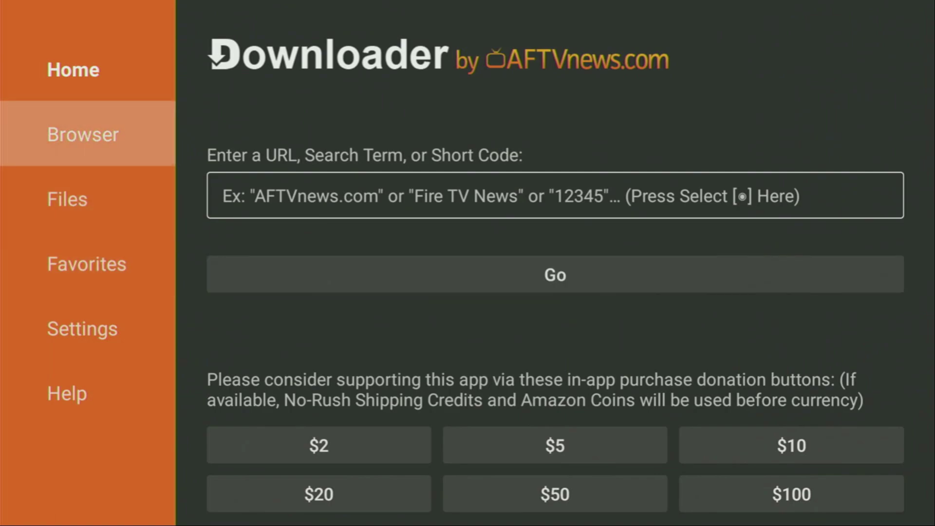
key(Up)
key(Down)
key(Up)
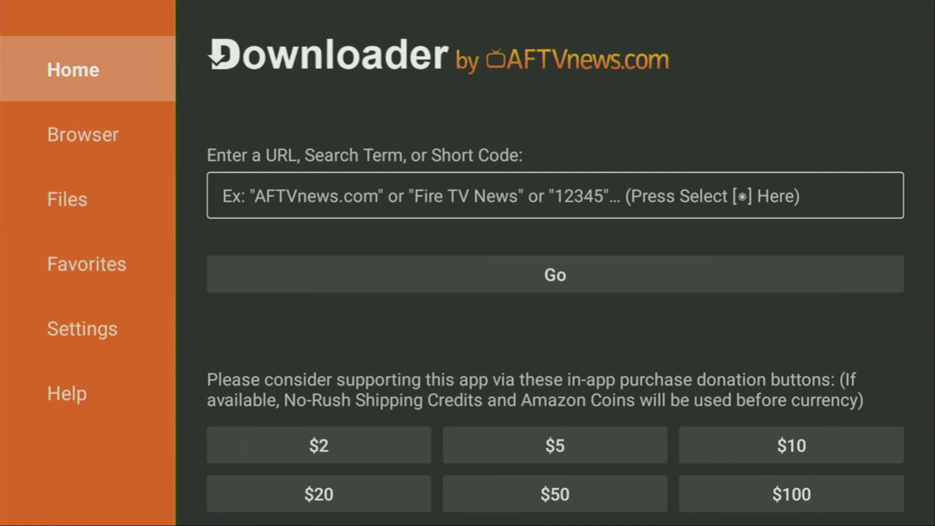
key(Right)
key(Return)
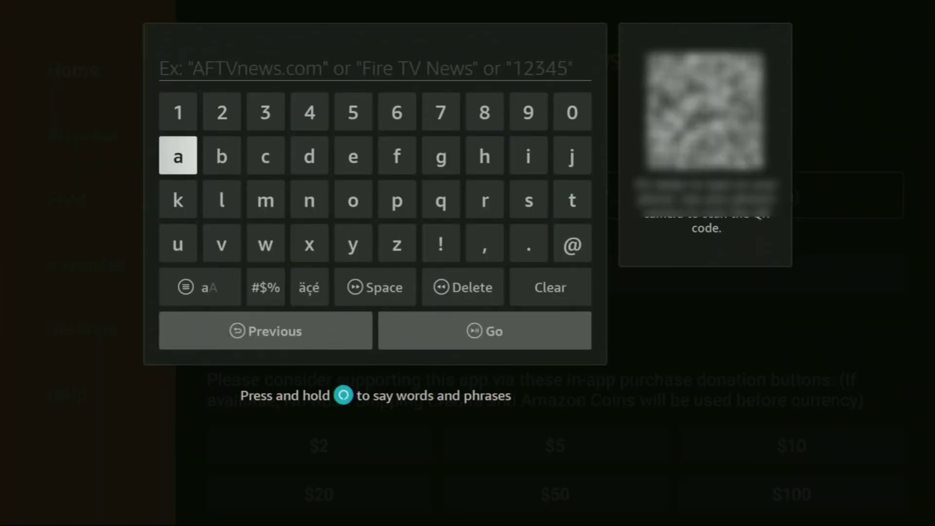
Enter short code 298344 on the on-screen keyboard
key(Up)
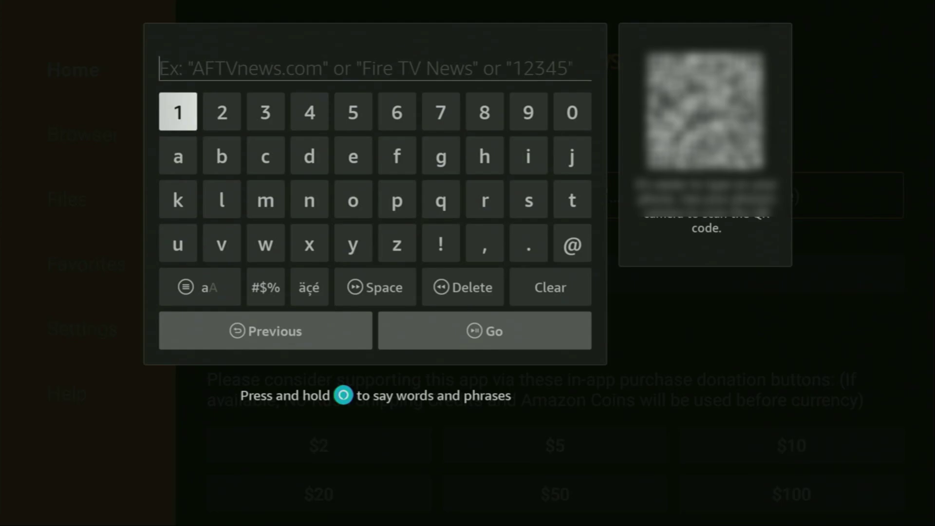
key(Right)
key(Return)
key(Left)
key(Left)
key(Left)
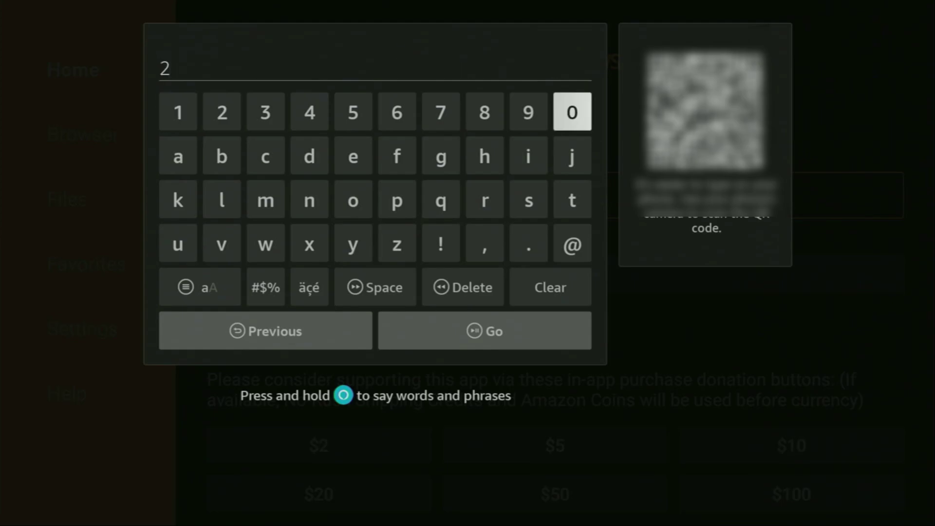
key(Return)
key(Left)
key(Return)
key(Left)
key(Left)
key(Left)
key(Left)
key(Left)
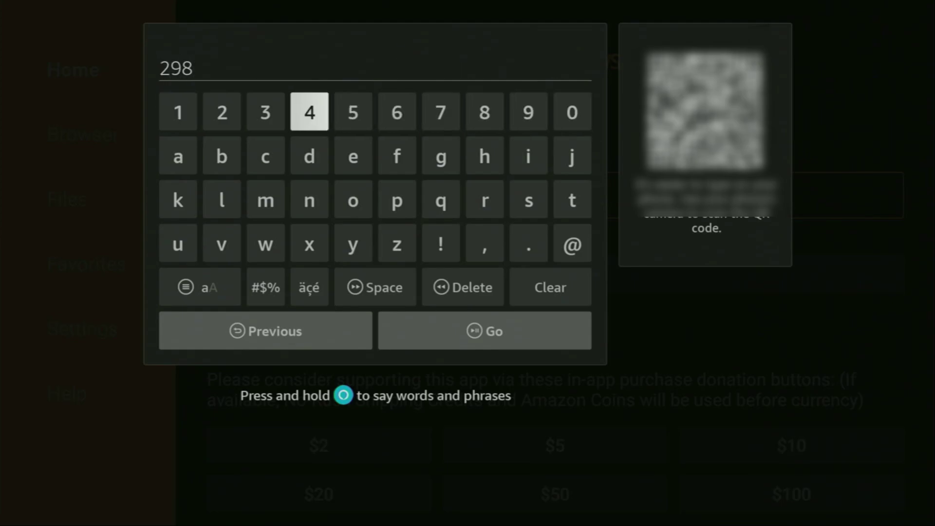
key(Return)
key(Right)
key(Return)
key(Return)
Submit the 298344 code with Go to load the AFTVnews redirect page
key(Down)
key(Down)
key(Down)
key(Down)
key(Down)
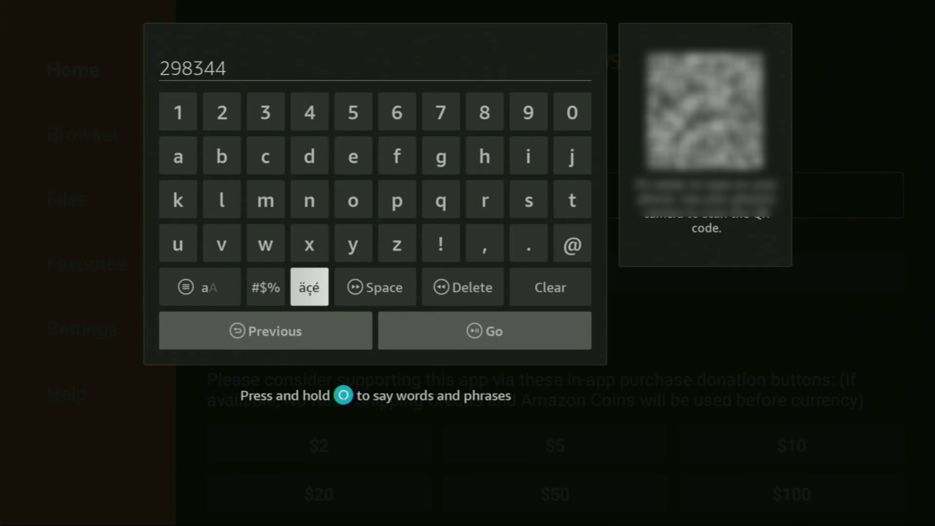
key(Right)
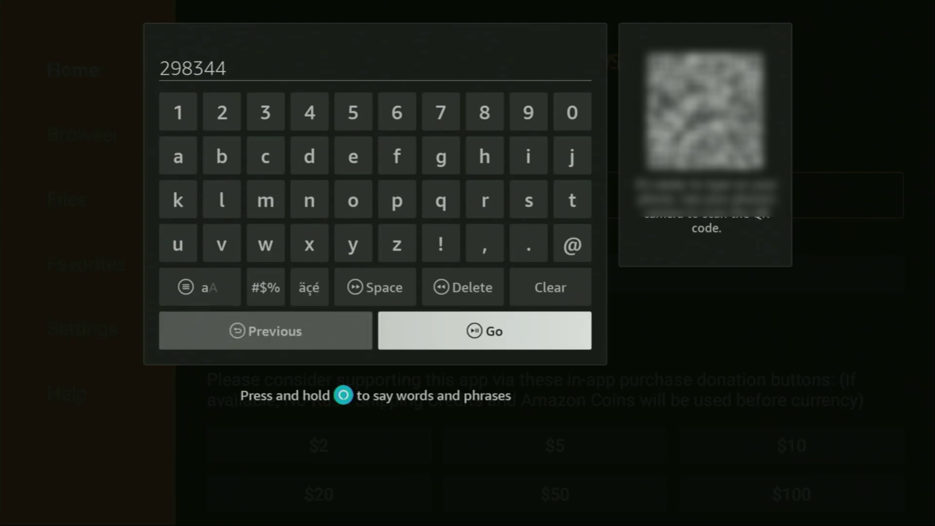
key(Left)
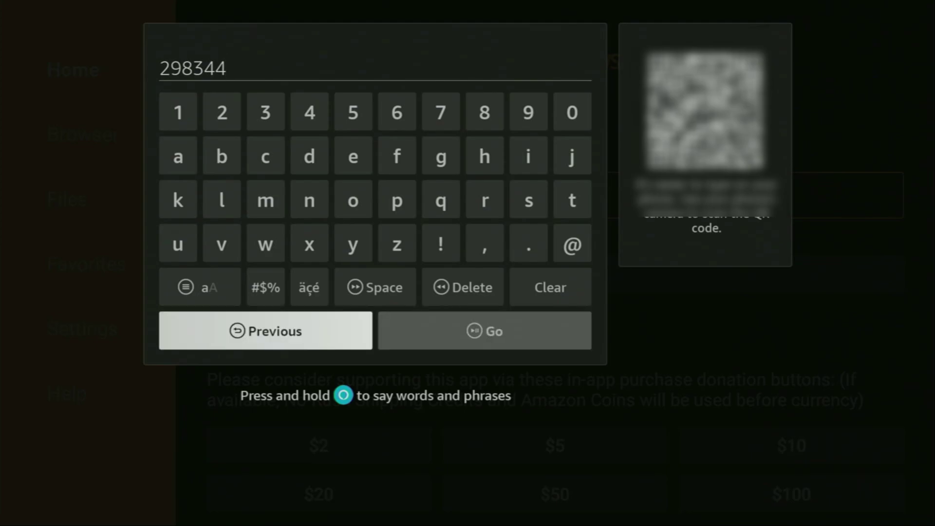
key(Right)
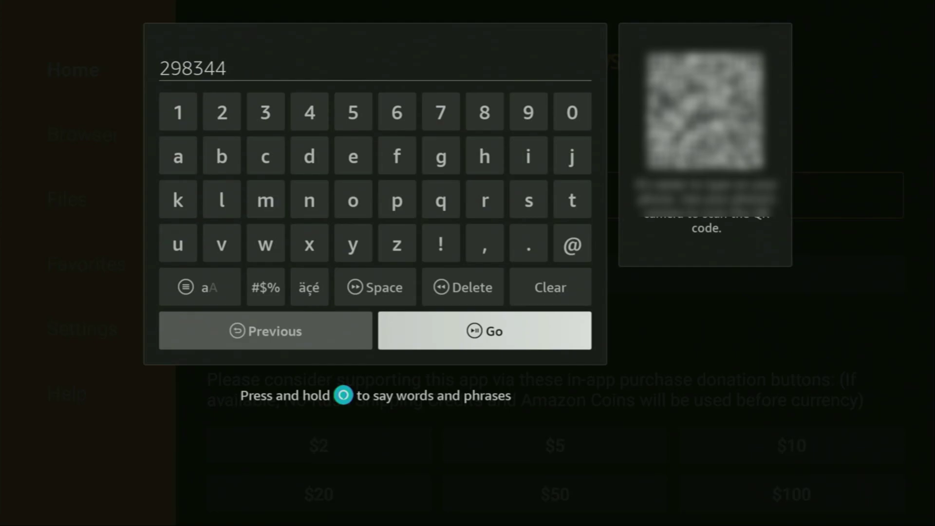
key(Return)
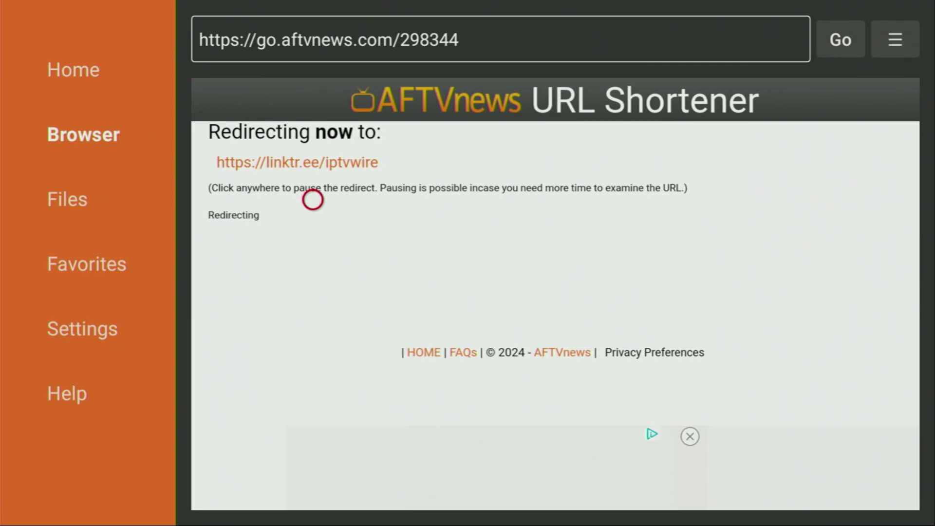
Scroll to IPTV Players and start downloading Perfect Player
scroll(313, 492, down, 4)
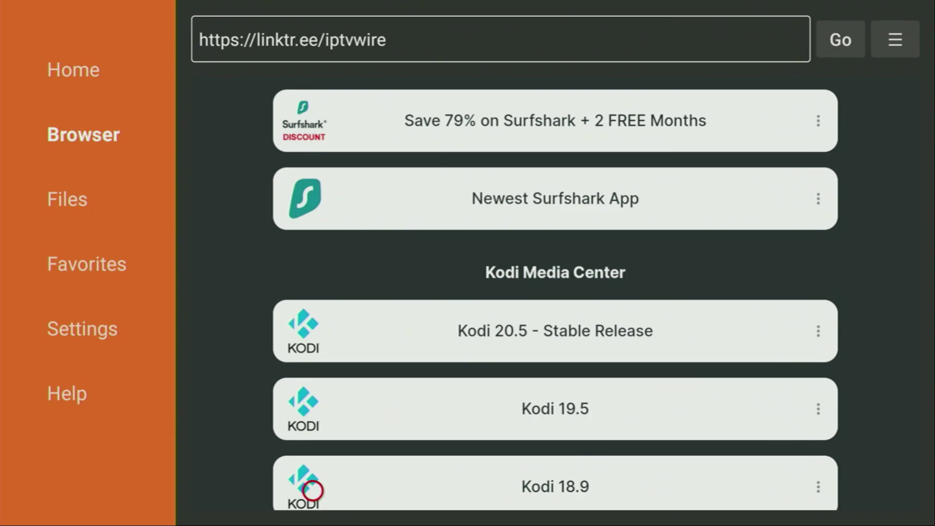
scroll(313, 490, down, 6)
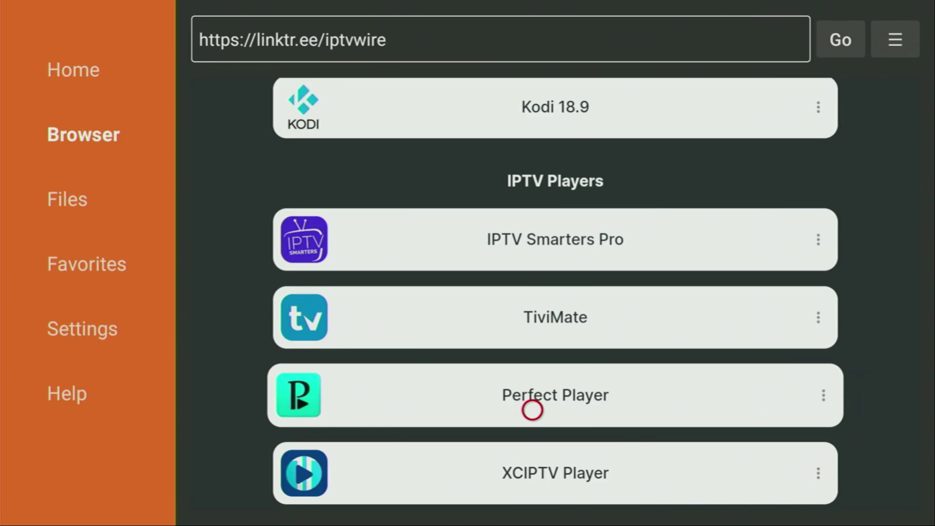
click(532, 410)
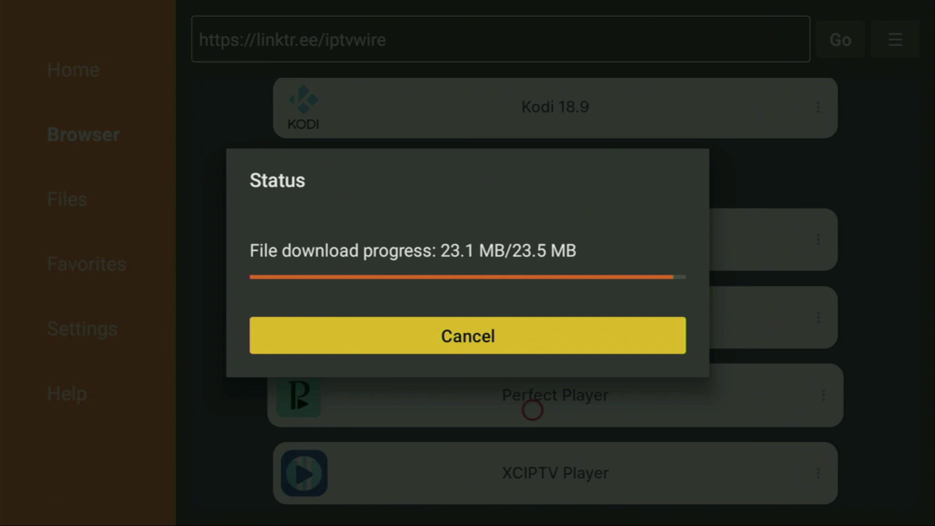
Install Perfect Player from the downloaded APK and finish without opening it
key(Return)
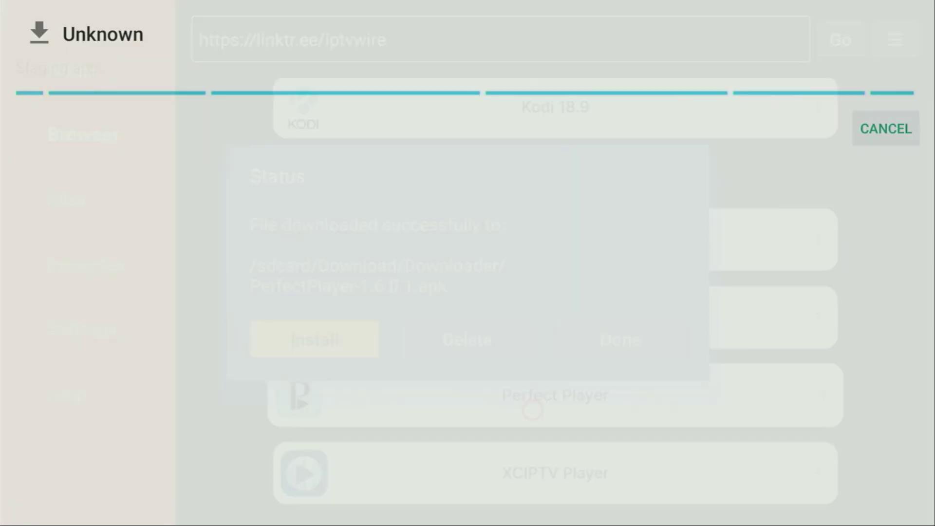
key(Right)
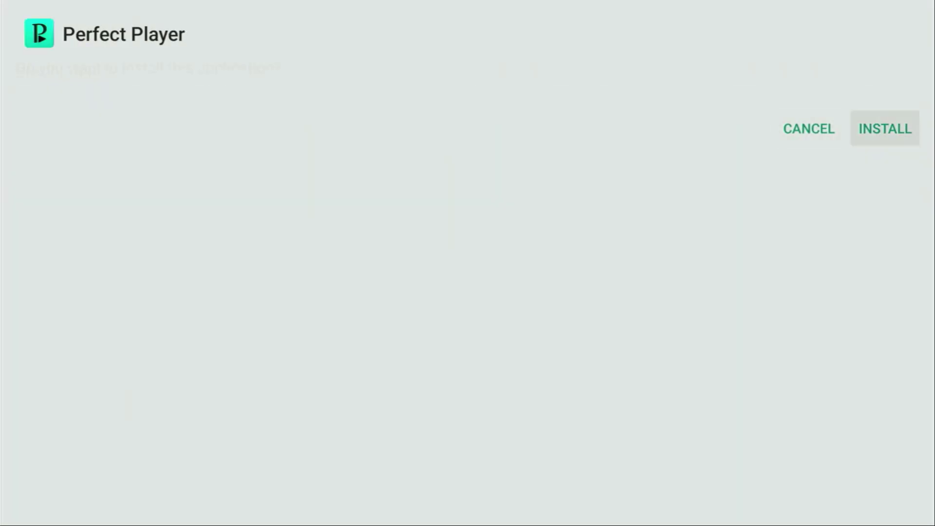
key(Return)
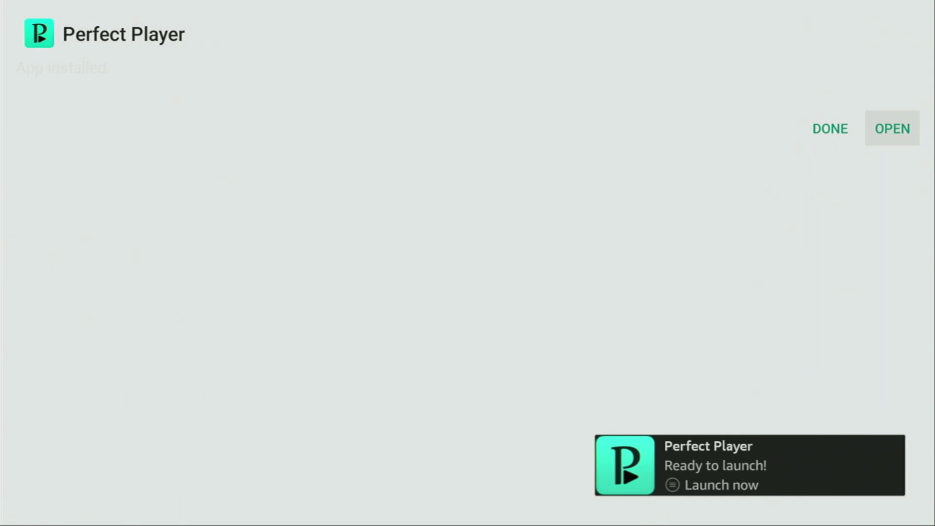
key(Left)
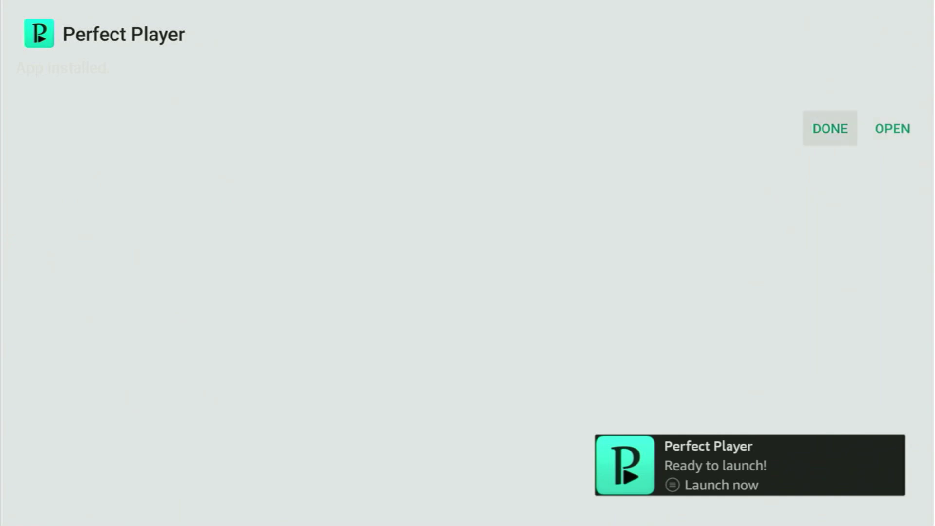
key(Return)
Delete PerfectPlayer-1.6.0.1.apk from Downloader and return to the Fire TV Home screen
key(Right)
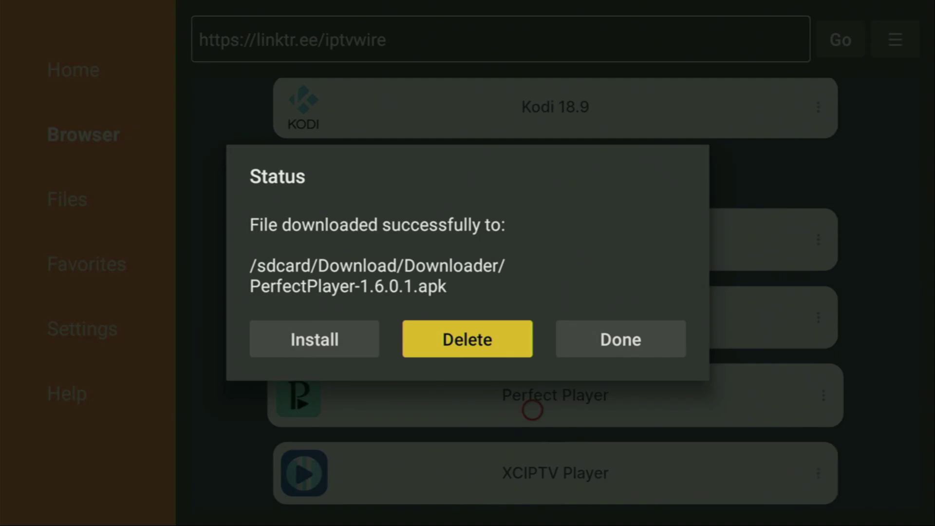
key(Return)
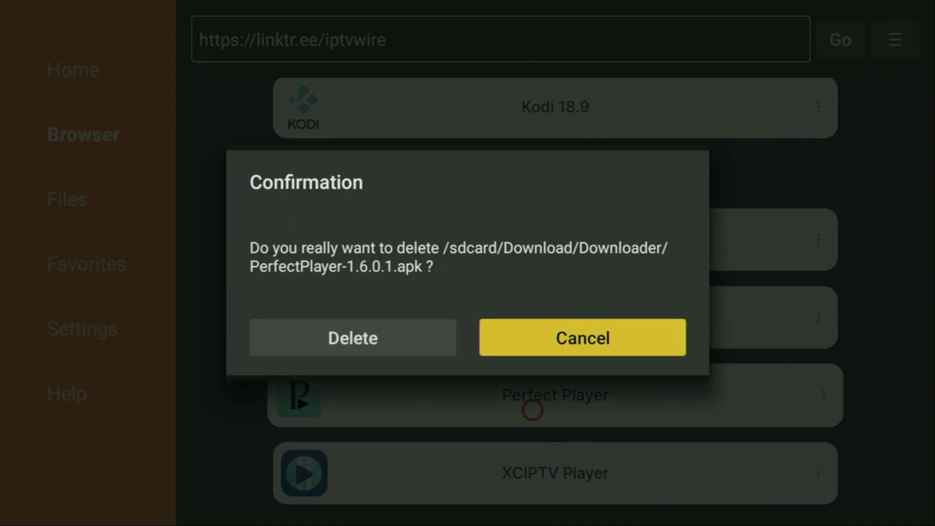
key(Left)
key(Return)
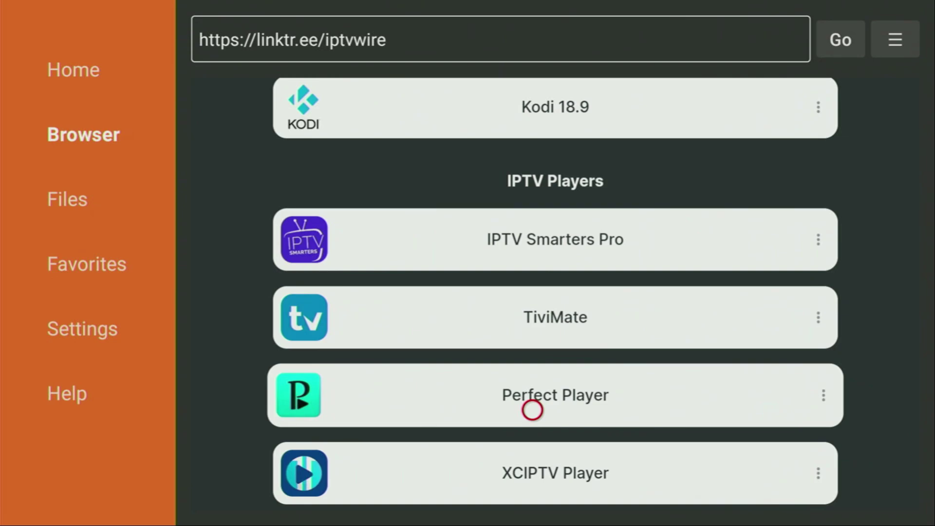
key(Home)
Use Move to front on the Perfect Player tile so it leads, ahead of Aptoide TV and IPTV Smarters
key(Right)
key(Right)
key(Right)
key(Right)
key(Right)
key(Right)
key(Right)
key(Right)
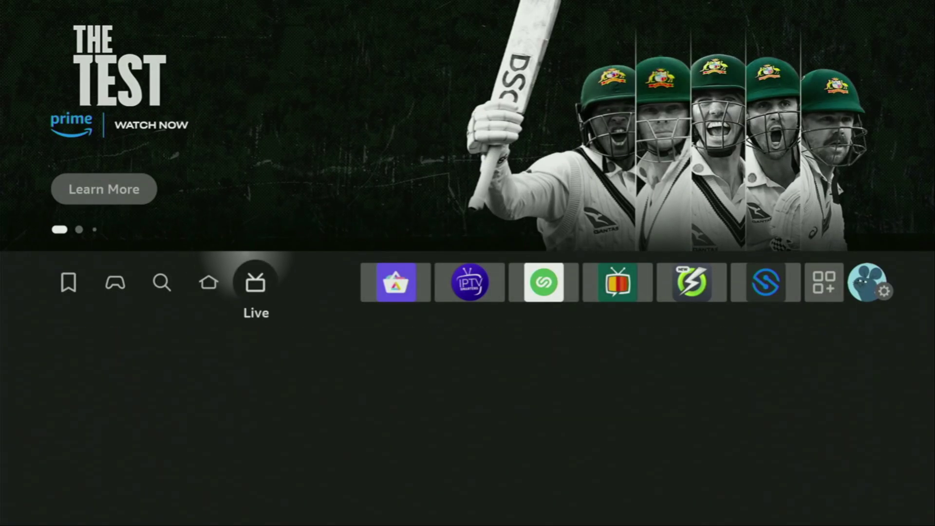
key(Return)
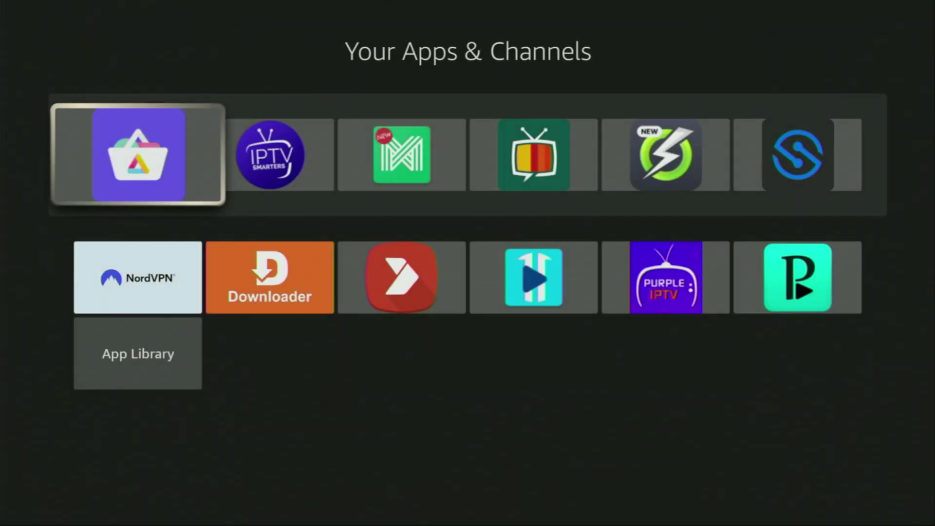
key(Down)
key(Right)
key(Right)
key(Right)
key(Right)
key(Right)
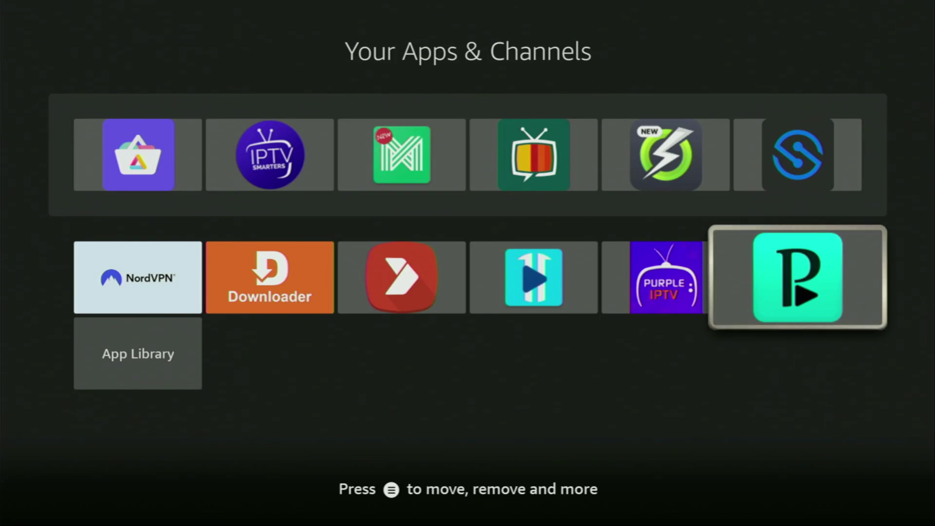
key(Menu)
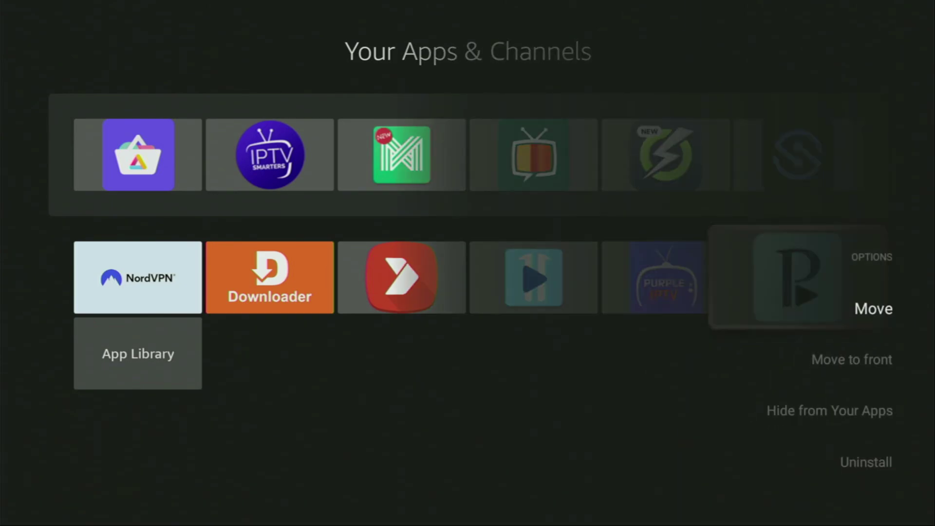
key(Down)
key(Return)
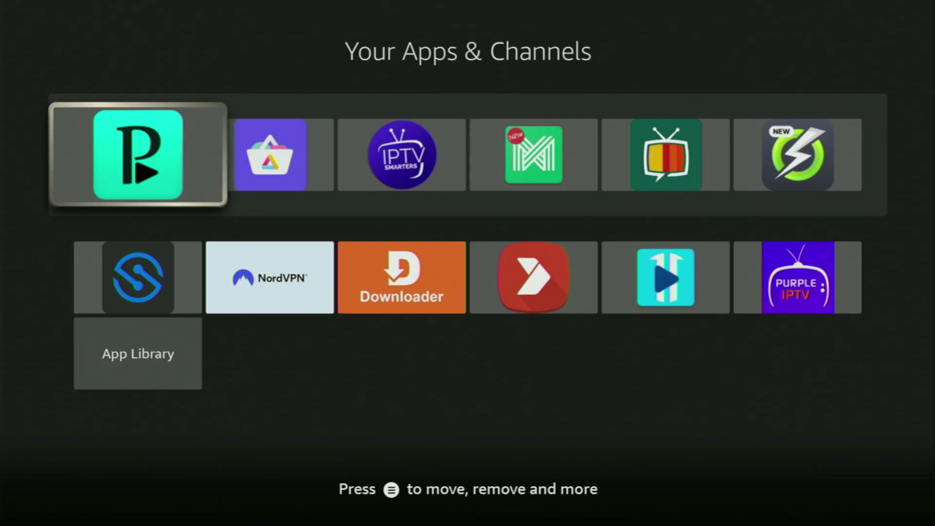
key(Down)
key(Right)
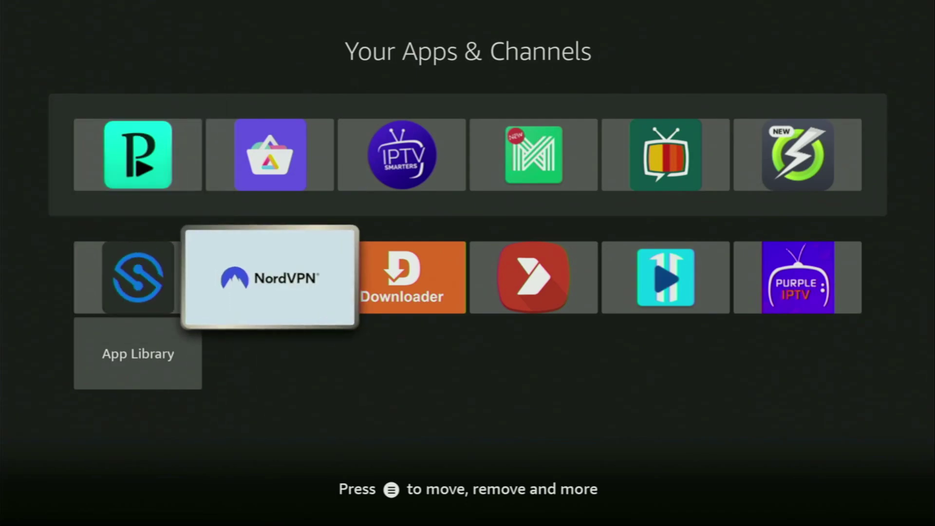